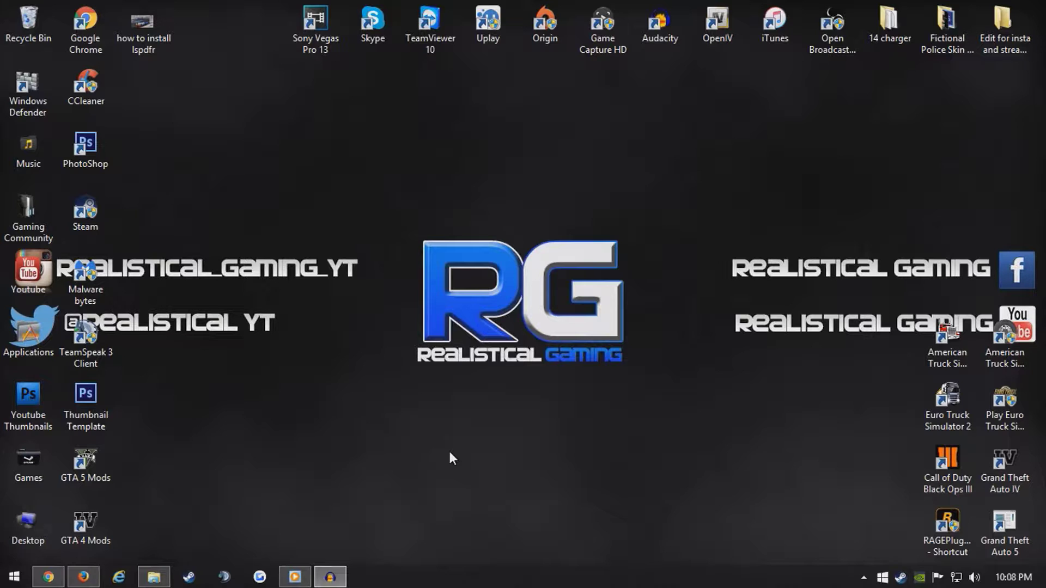
From the GTA5-Mods.com Community Script Hook V .NET page, reach the ScriptHookVDotNet v2.5.1 GitHub release.
{"action": "left_click", "coordinate": [85, 578]}
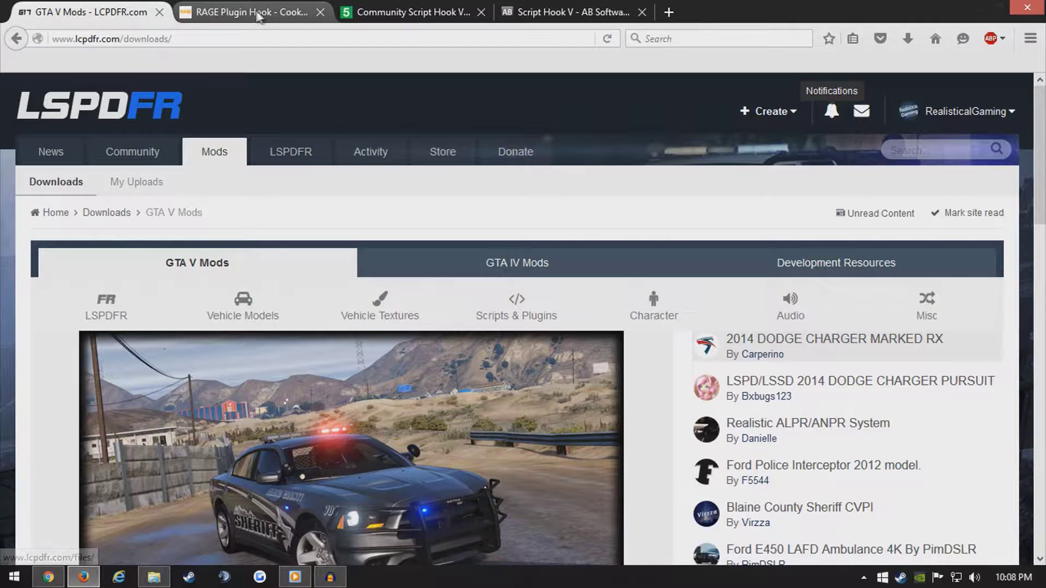
{"action": "left_click", "coordinate": [404, 4]}
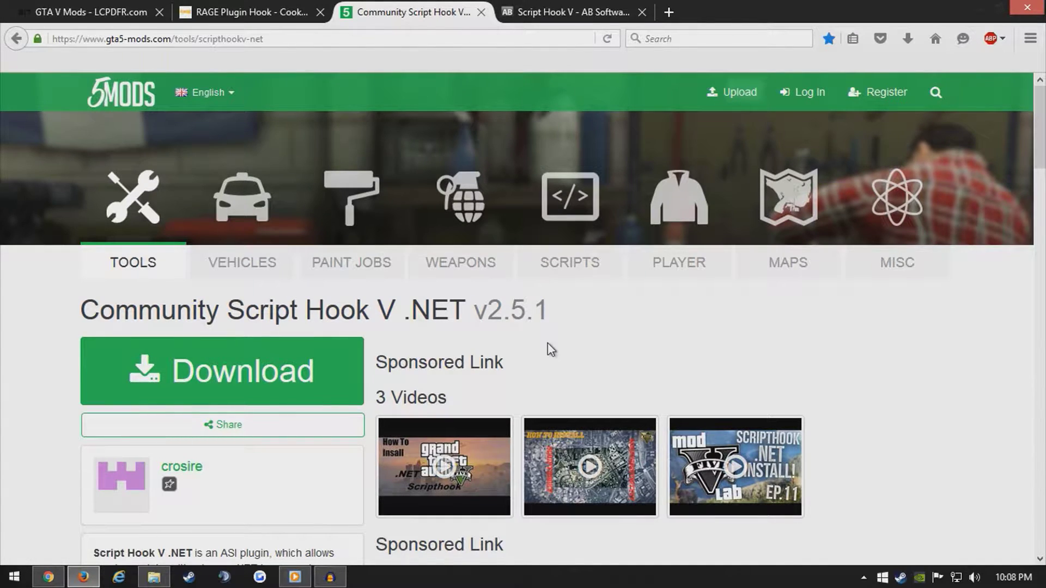
{"action": "scroll", "coordinate": [305, 338], "scroll_direction": "down", "scroll_amount": 3}
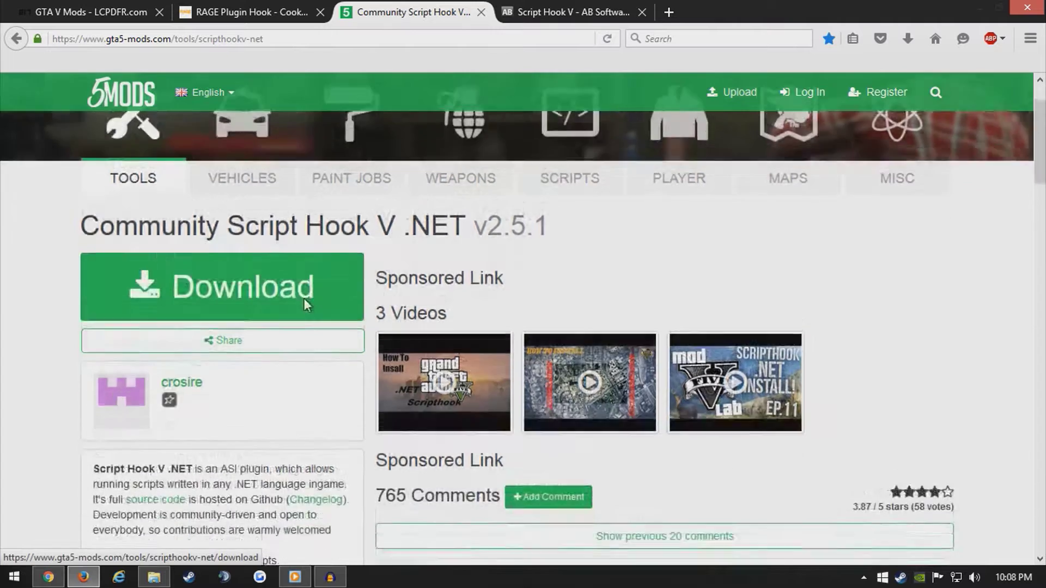
{"action": "left_click", "coordinate": [315, 192]}
{"action": "left_click", "coordinate": [403, 9]}
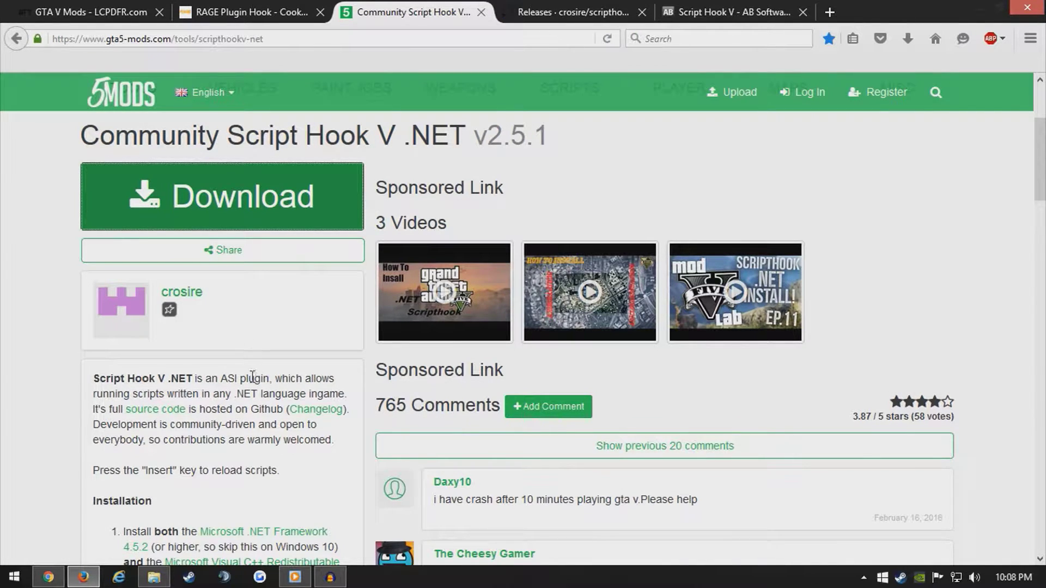
{"action": "left_click", "coordinate": [572, 12]}
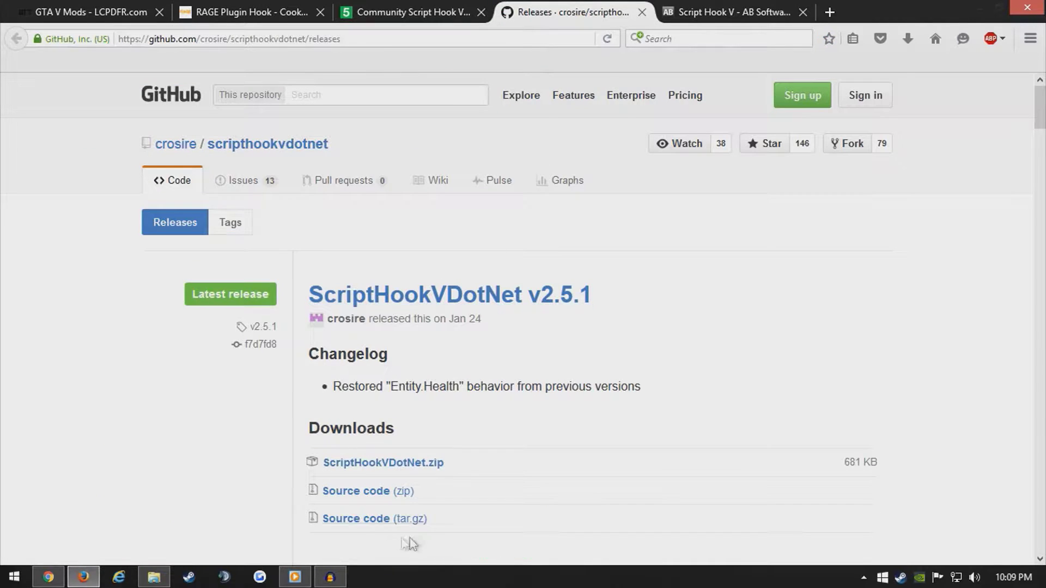
Download ScriptHookVDotNet.zip from the v2.5.1 release and open it with WinRAR archiver.
{"action": "left_click", "coordinate": [406, 12]}
{"action": "left_click", "coordinate": [572, 12]}
{"action": "left_click", "coordinate": [382, 464]}
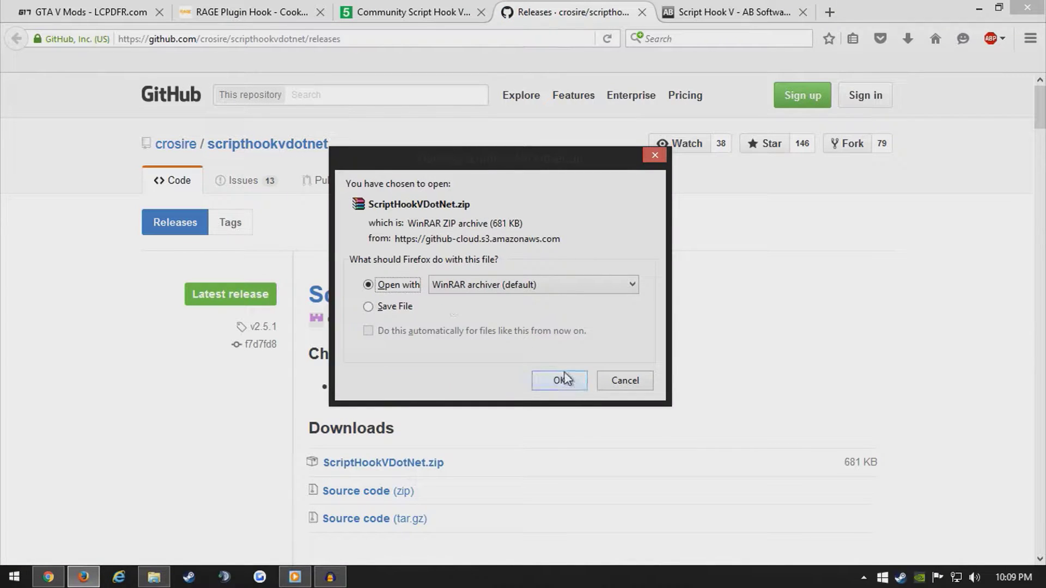
{"action": "left_click", "coordinate": [561, 380]}
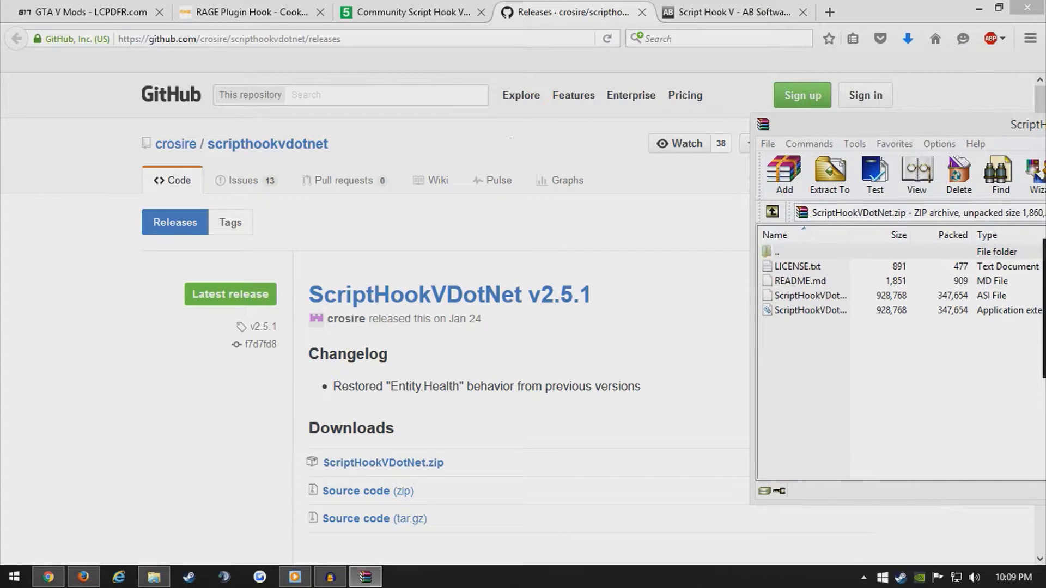
{"action": "key", "text": "alt+Tab"}
{"action": "key", "text": "alt+Tab"}
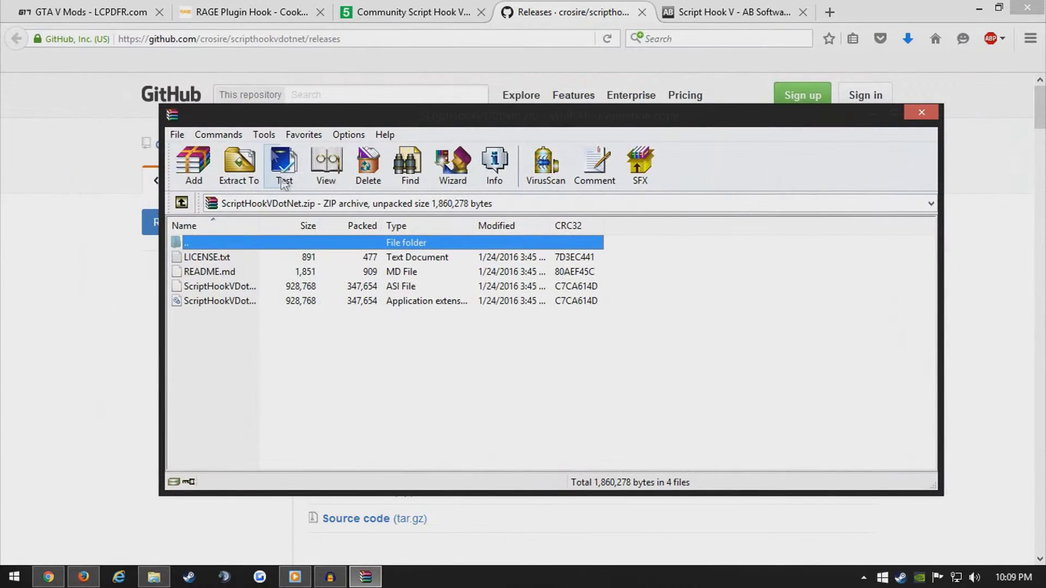
Select the ScriptHookVDotNet ASI and application-extension files in the WinRAR archive and open File Explorer.
{"action": "left_click_drag", "start_coordinate": [223, 323], "coordinate": [224, 287]}
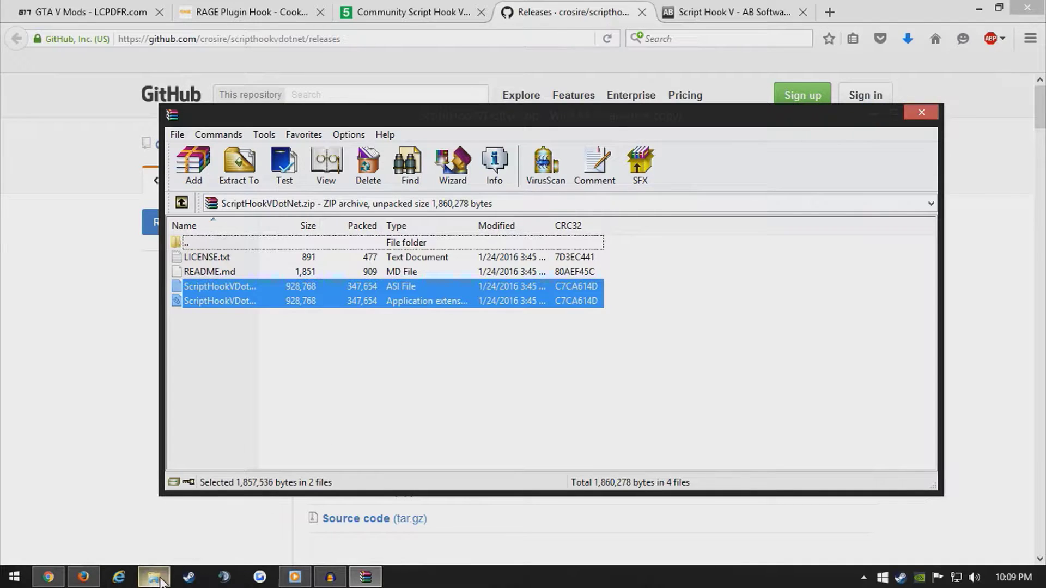
{"action": "mouse_move", "coordinate": [154, 577]}
{"action": "left_click", "coordinate": [225, 453]}
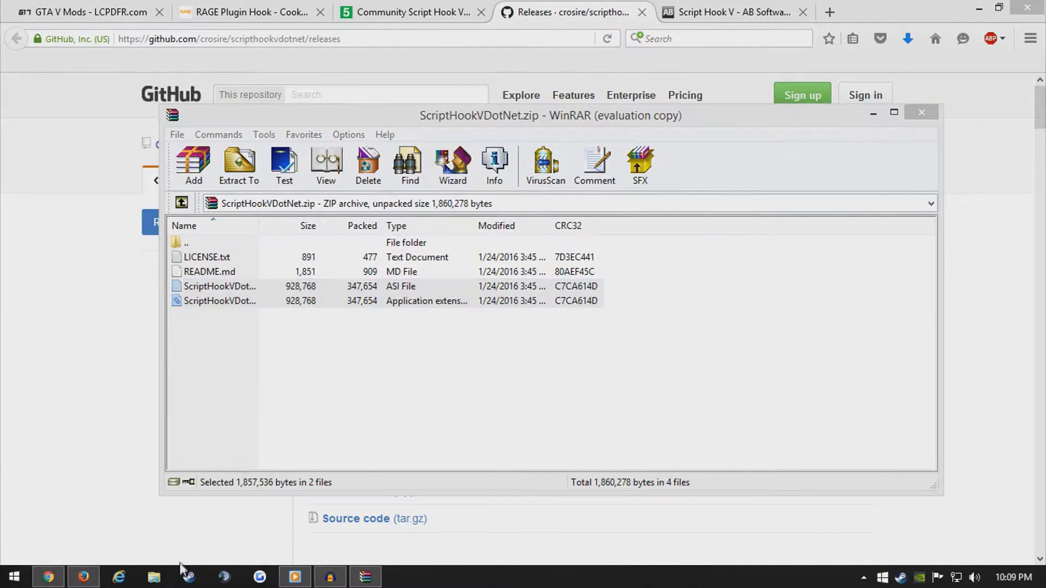
Browse File Explorer to steamapps > common > Grand Theft Auto V.
{"action": "left_click", "coordinate": [154, 579]}
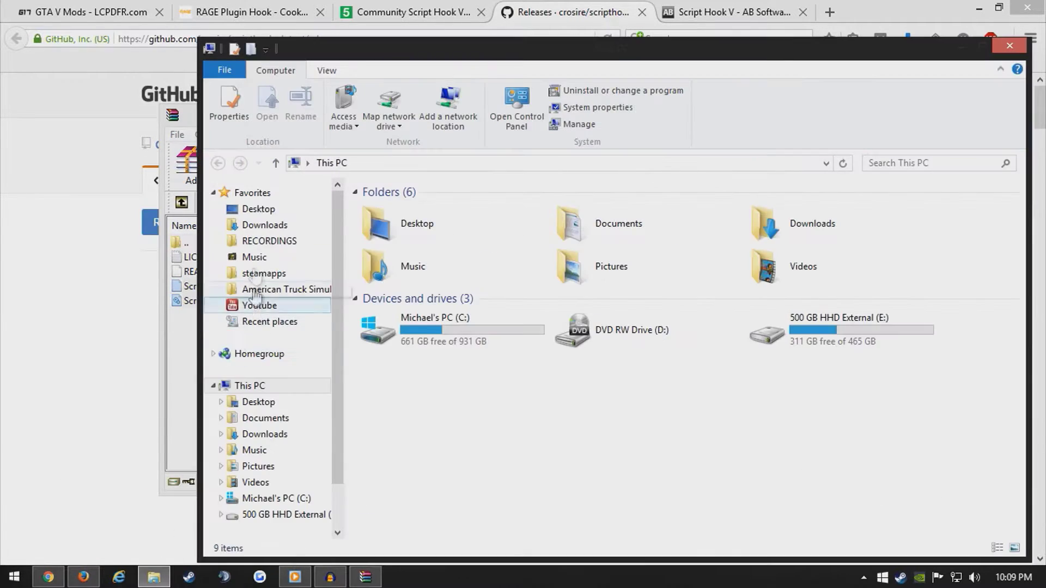
{"action": "left_click", "coordinate": [263, 273]}
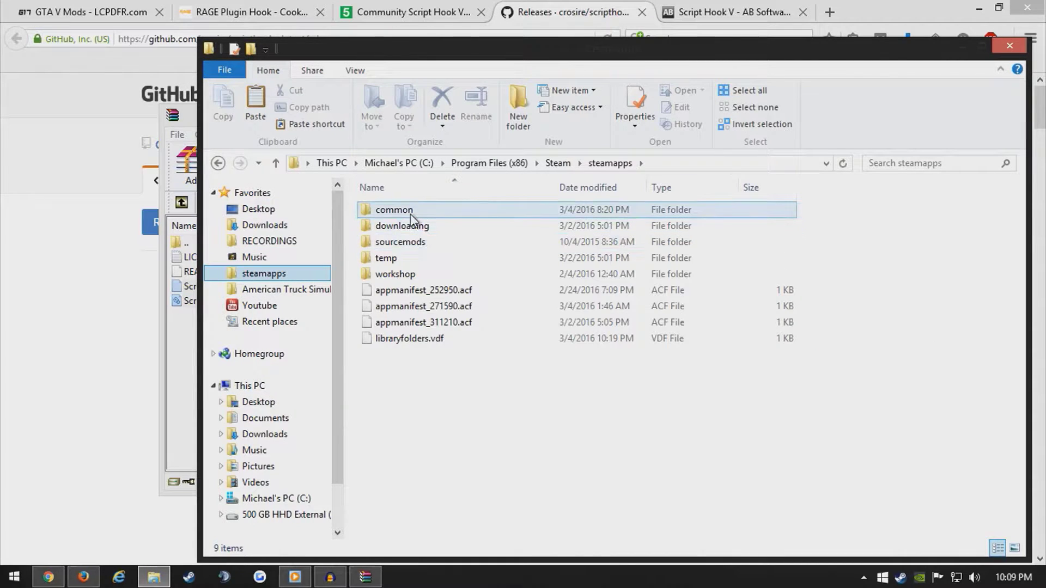
{"action": "left_click", "coordinate": [411, 215]}
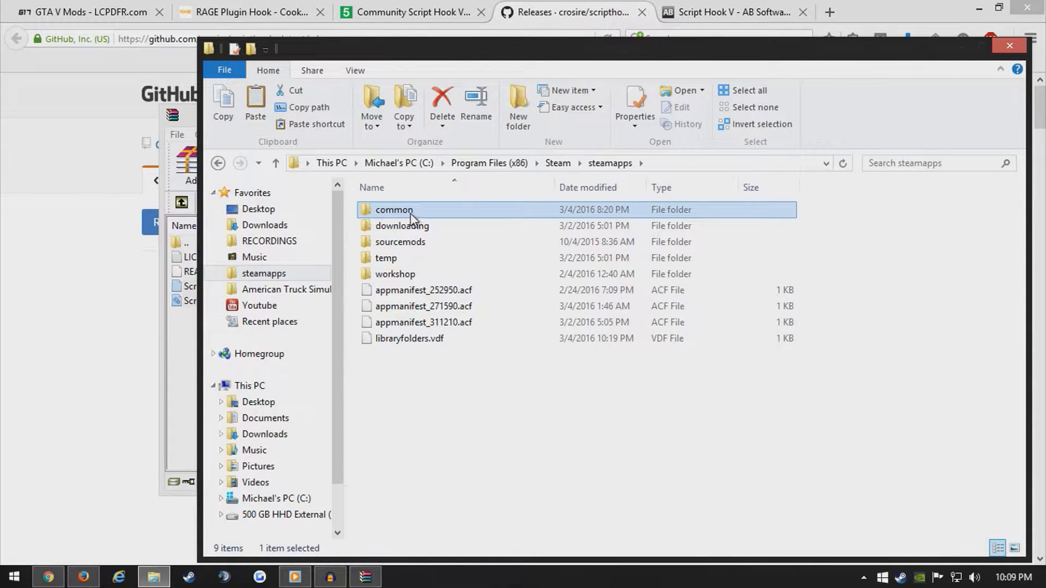
{"action": "double_click", "coordinate": [411, 214]}
{"action": "left_click", "coordinate": [431, 229]}
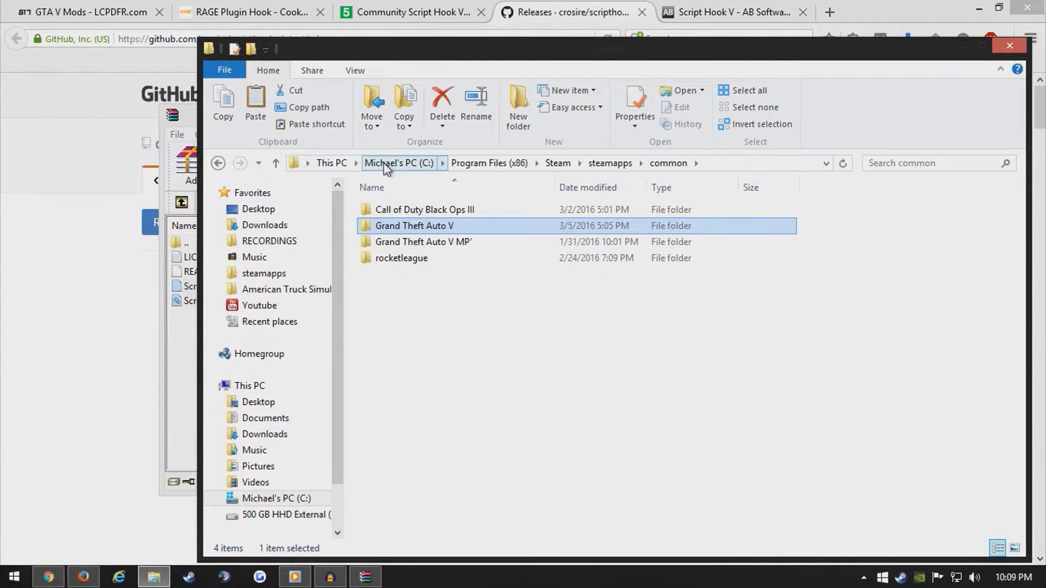
{"action": "double_click", "coordinate": [427, 229]}
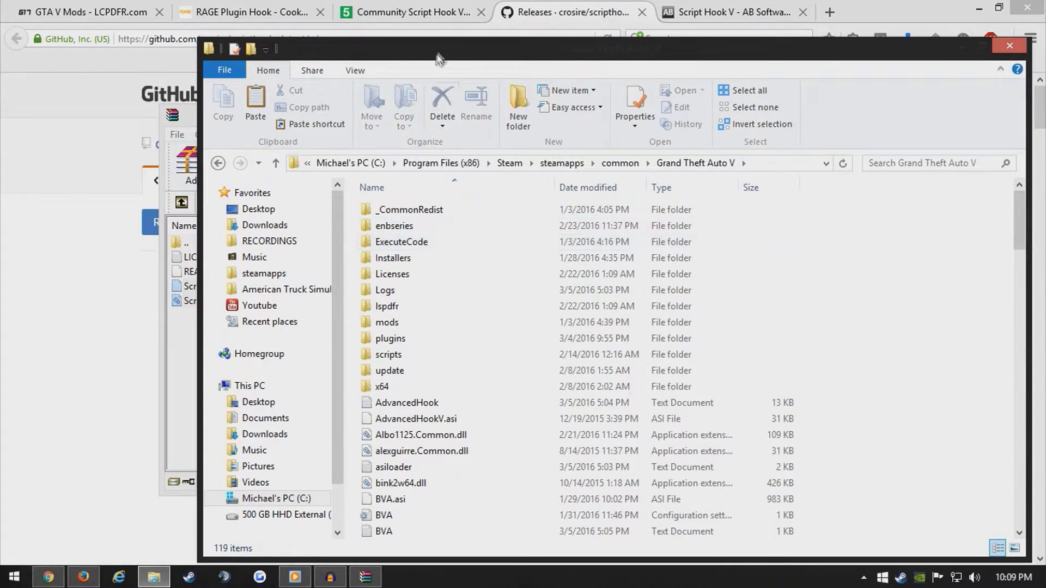
Copy the two ScriptHookVDotNet files into the game folder, replacing existing copies, and close WinRAR.
{"action": "left_click_drag", "start_coordinate": [434, 55], "coordinate": [352, 42]}
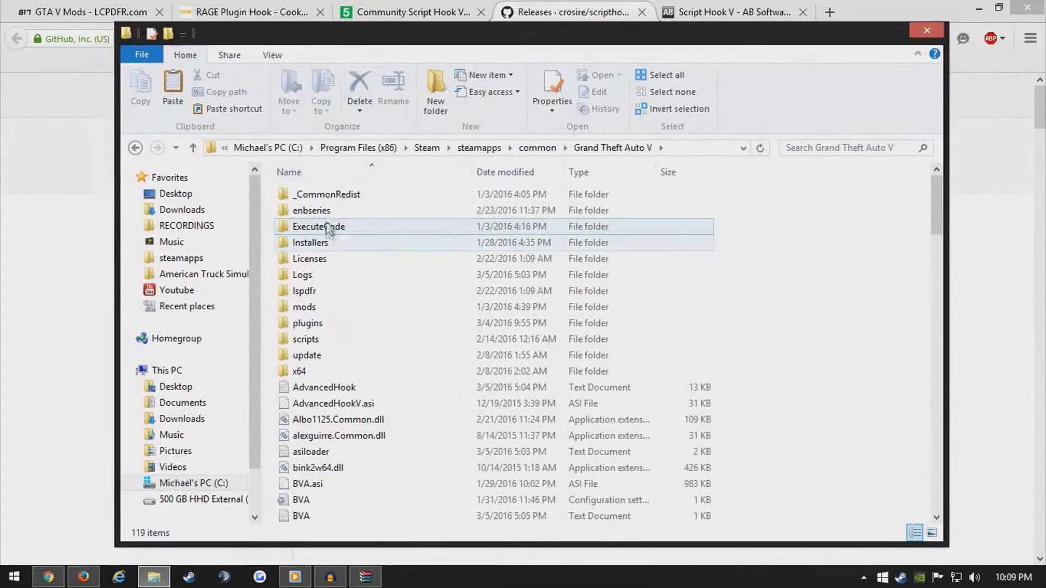
{"action": "left_click", "coordinate": [366, 577]}
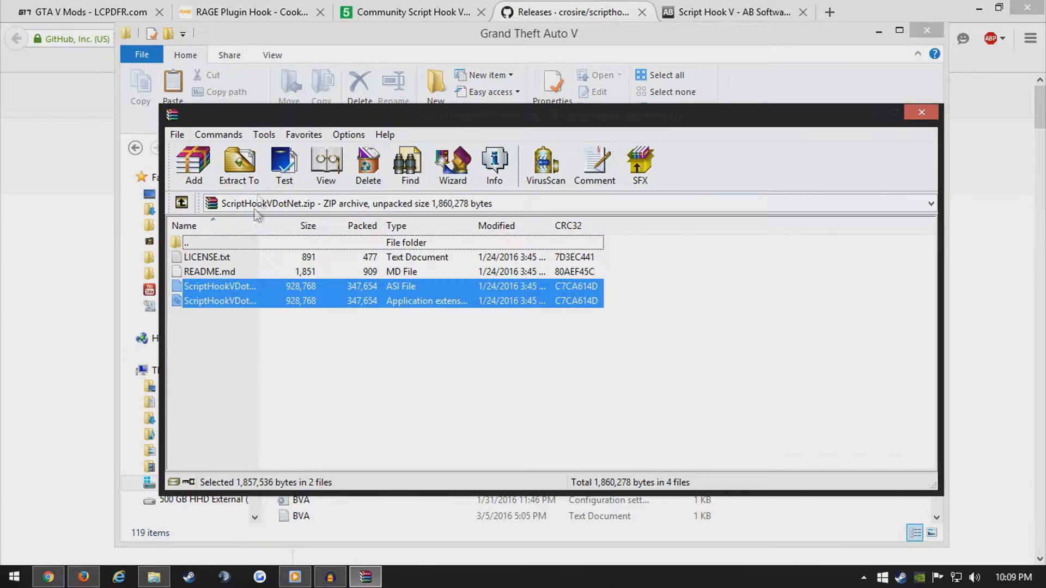
{"action": "left_click_drag", "start_coordinate": [261, 125], "coordinate": [459, 116]}
{"action": "left_click_drag", "start_coordinate": [411, 293], "coordinate": [281, 459]}
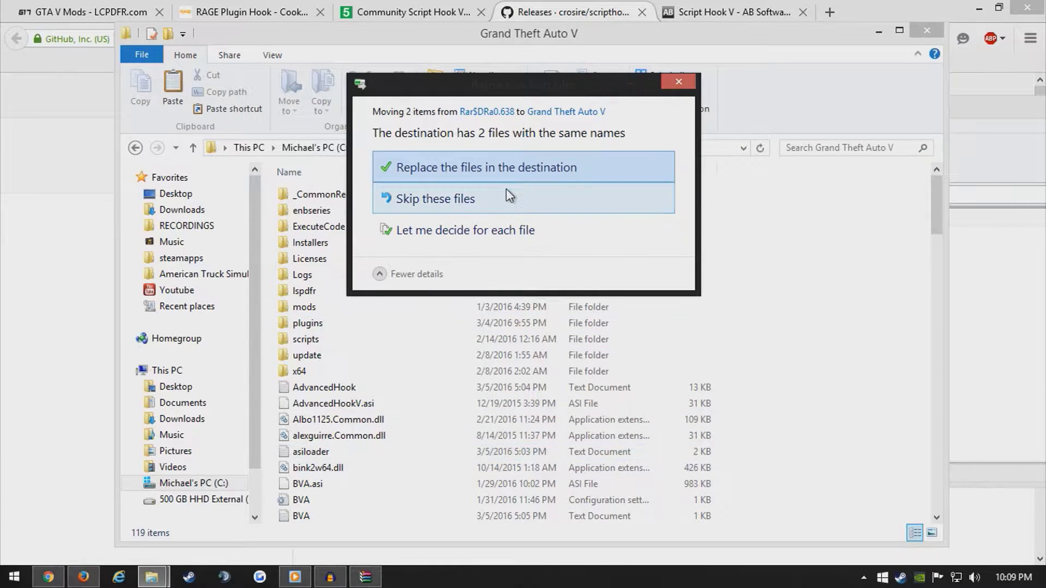
{"action": "left_click", "coordinate": [491, 167]}
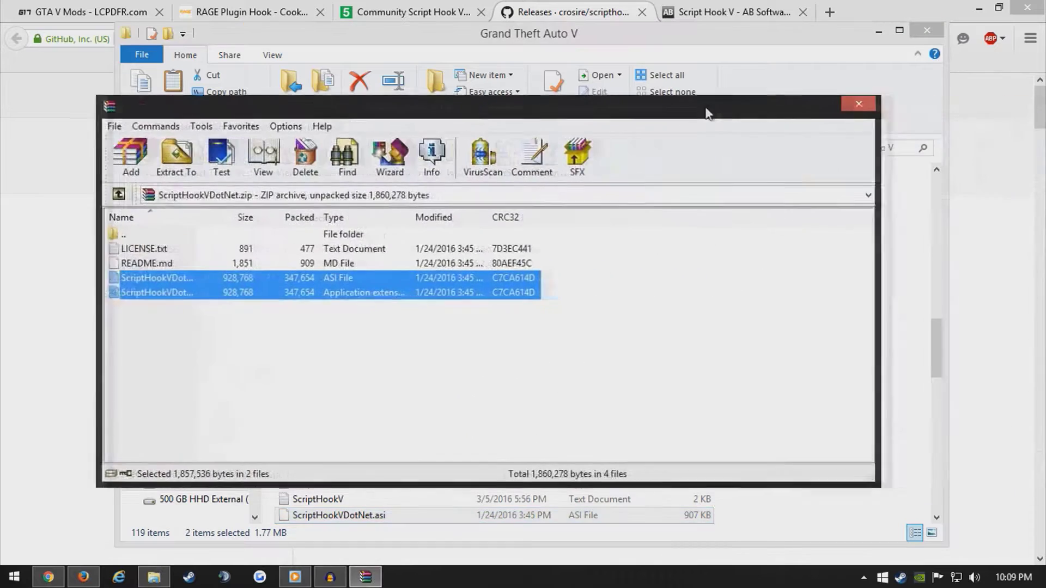
{"action": "left_click", "coordinate": [848, 103]}
{"action": "left_click", "coordinate": [351, 373]}
{"action": "scroll", "coordinate": [351, 375], "scroll_direction": "up", "scroll_amount": 20}
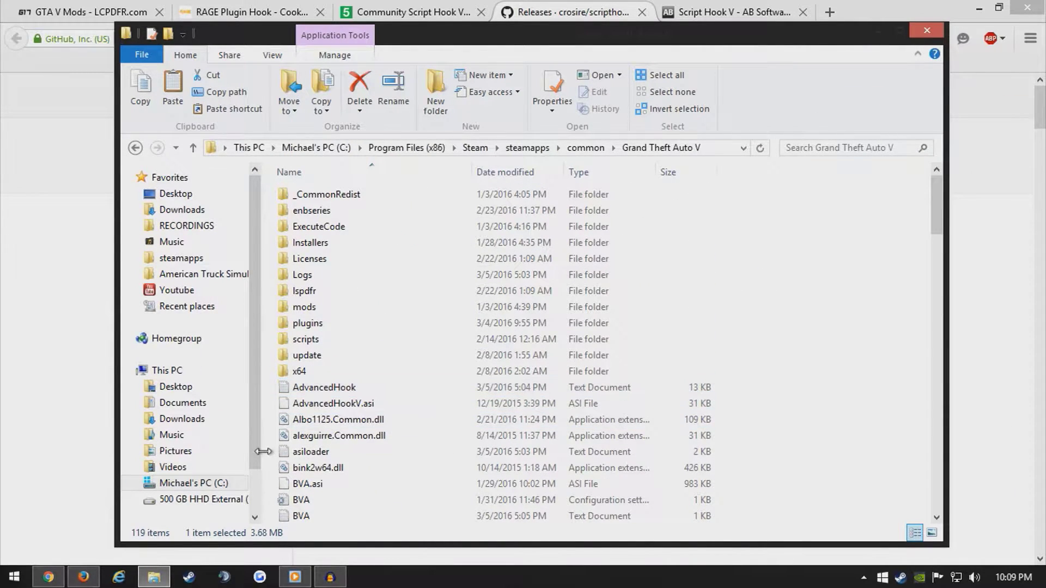
{"action": "left_click", "coordinate": [272, 474]}
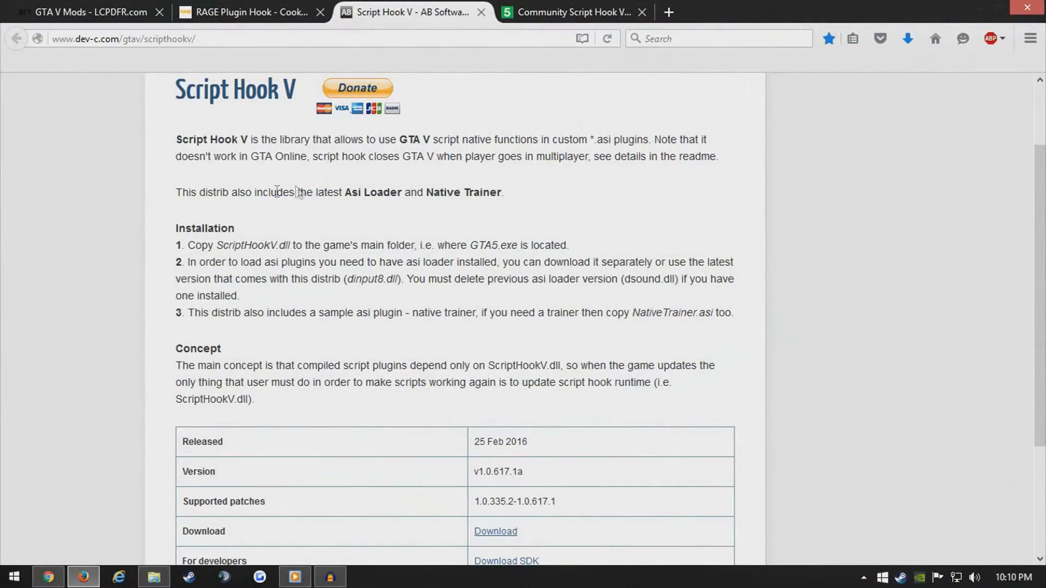
Scroll the dev-c.com Script Hook V page to the v1.0.617.1a release and download it.
{"action": "scroll", "coordinate": [287, 180], "scroll_direction": "up", "scroll_amount": 3}
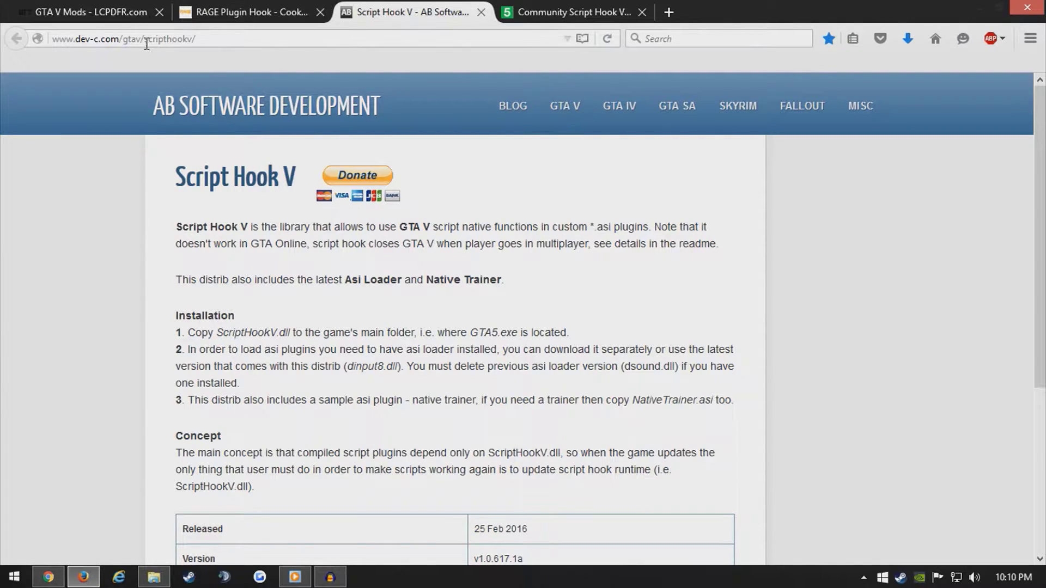
{"action": "scroll", "coordinate": [267, 245], "scroll_direction": "down", "scroll_amount": 3}
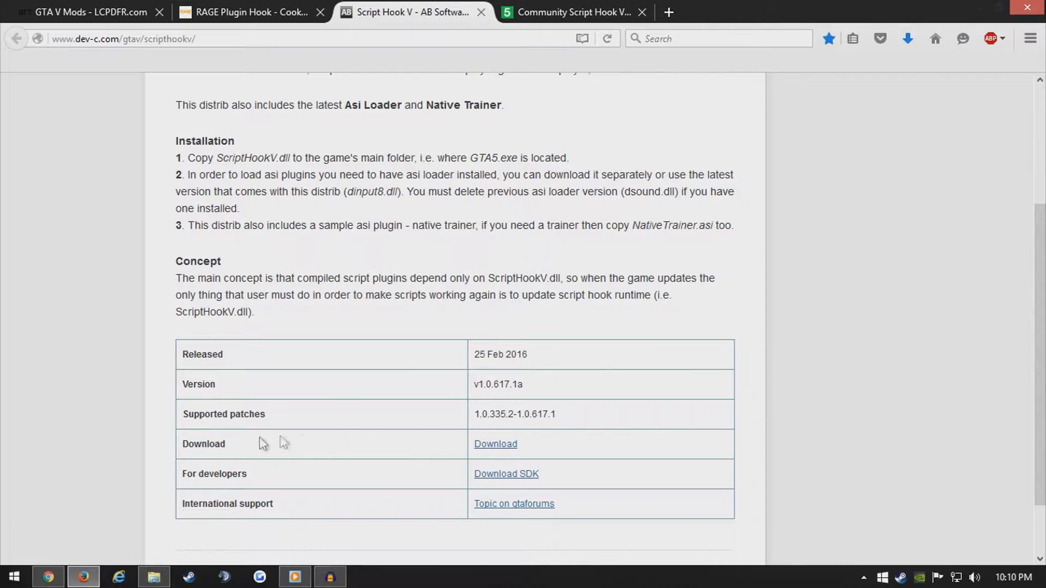
{"action": "left_click_drag", "start_coordinate": [202, 445], "coordinate": [239, 453]}
{"action": "left_click", "coordinate": [240, 452]}
{"action": "left_click", "coordinate": [487, 447]}
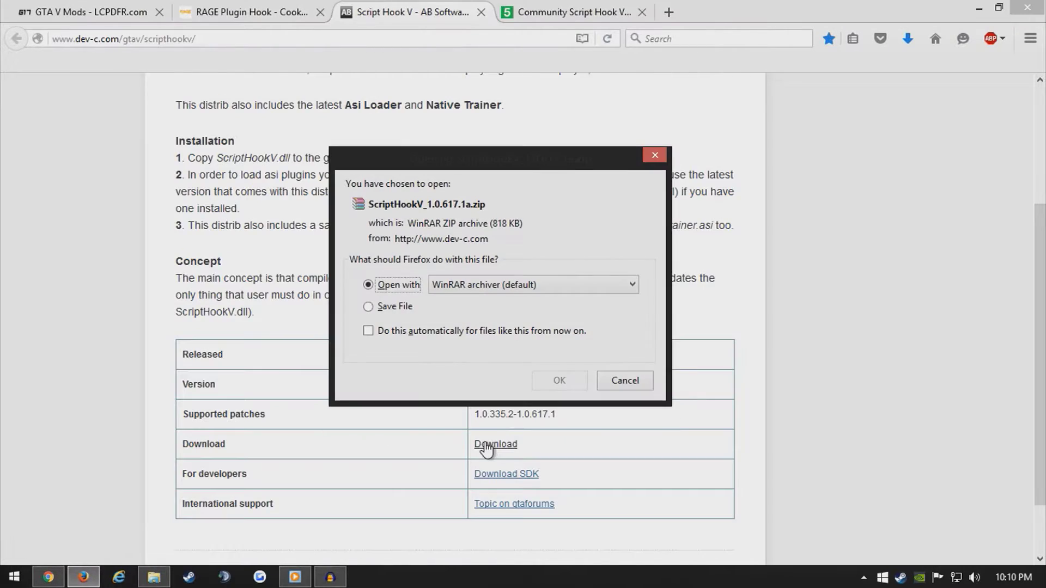
Open ScriptHookV_1.0.617.1a.zip in WinRAR and enter its bin folder.
{"action": "left_click", "coordinate": [559, 381]}
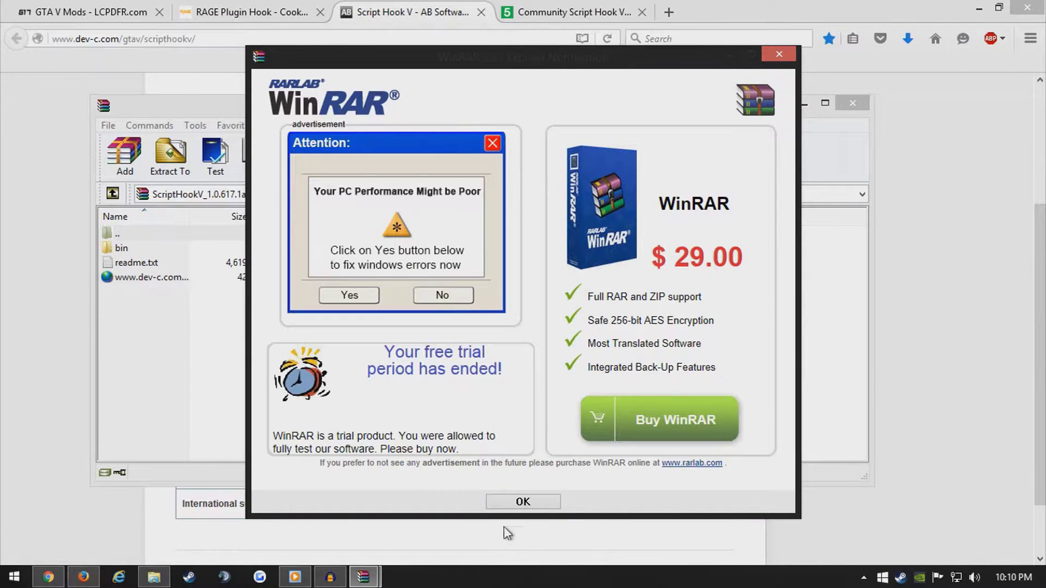
{"action": "left_click", "coordinate": [525, 504]}
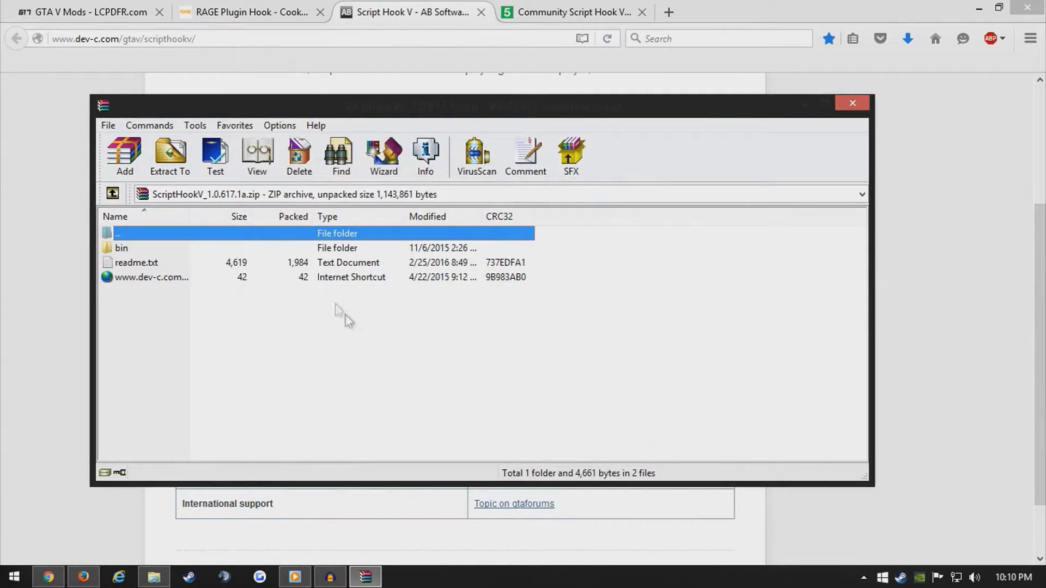
{"action": "key", "text": "ctrl+a"}
{"action": "double_click", "coordinate": [133, 247]}
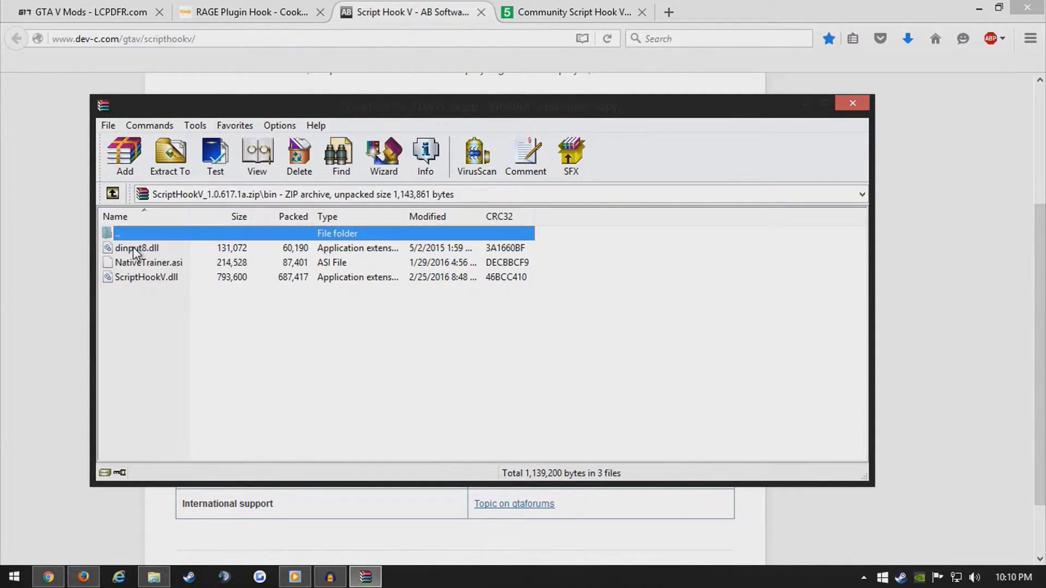
Select dinput8.dll and ScriptHookV.dll, leaving NativeTrainer.asi out, with the game folder ready.
{"action": "left_click_drag", "start_coordinate": [136, 277], "coordinate": [123, 256]}
{"action": "key", "text": "ctrl+a"}
{"action": "left_click", "coordinate": [187, 303]}
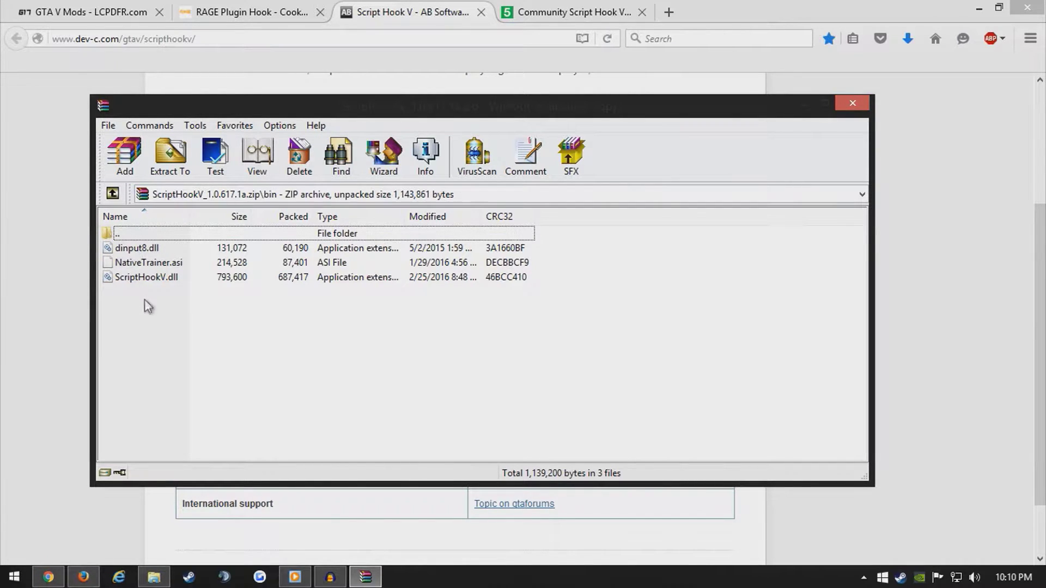
{"action": "left_click_drag", "start_coordinate": [145, 300], "coordinate": [148, 249]}
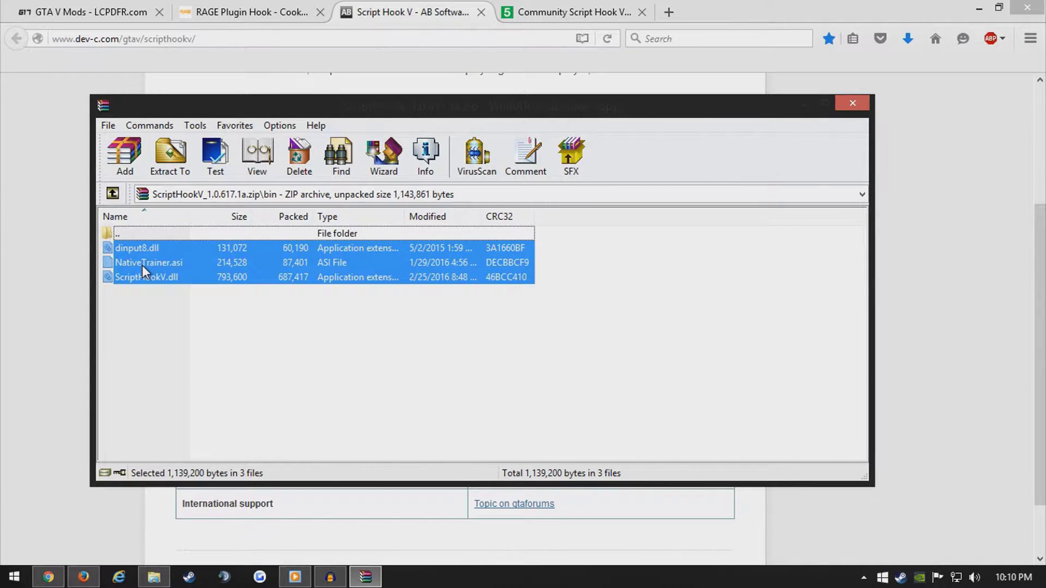
{"action": "left_click", "coordinate": [142, 266], "text": "ctrl"}
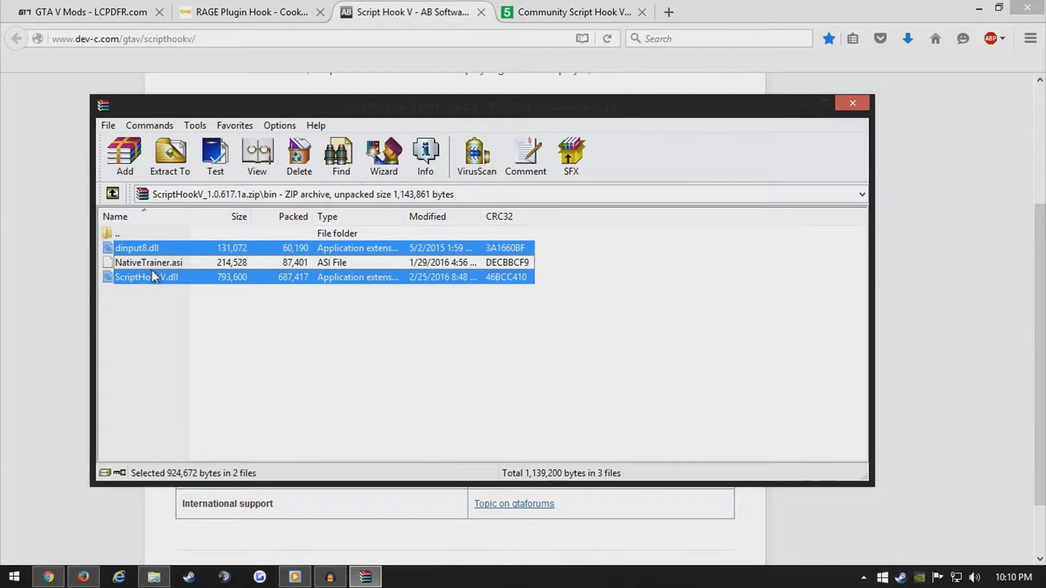
{"action": "left_click", "coordinate": [145, 582]}
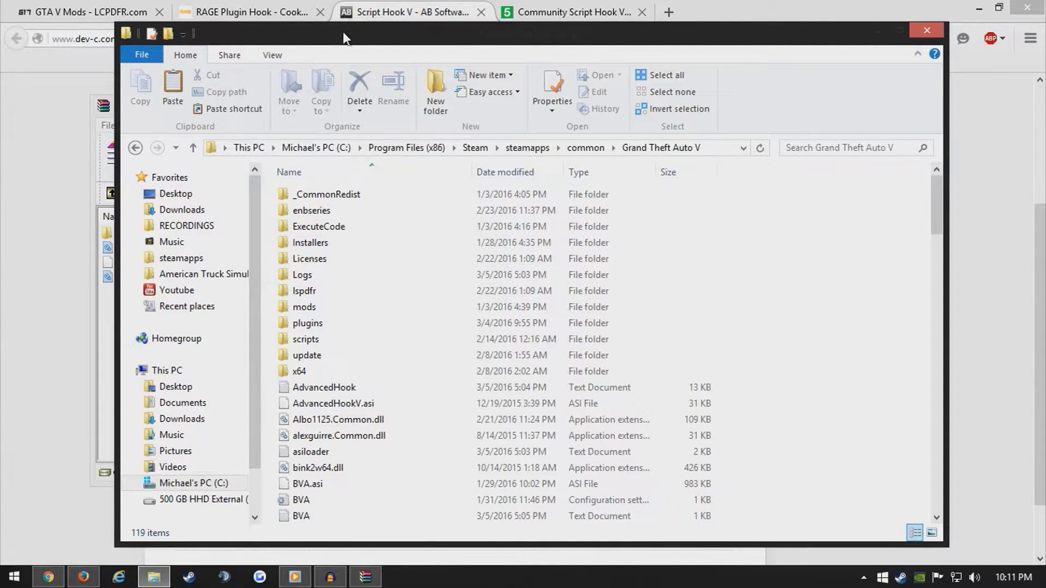
Drag dinput8.dll and ScriptHookV.dll into Grand Theft Auto V, replace existing copies, and close WinRAR.
{"action": "left_click_drag", "start_coordinate": [340, 33], "coordinate": [414, 31]}
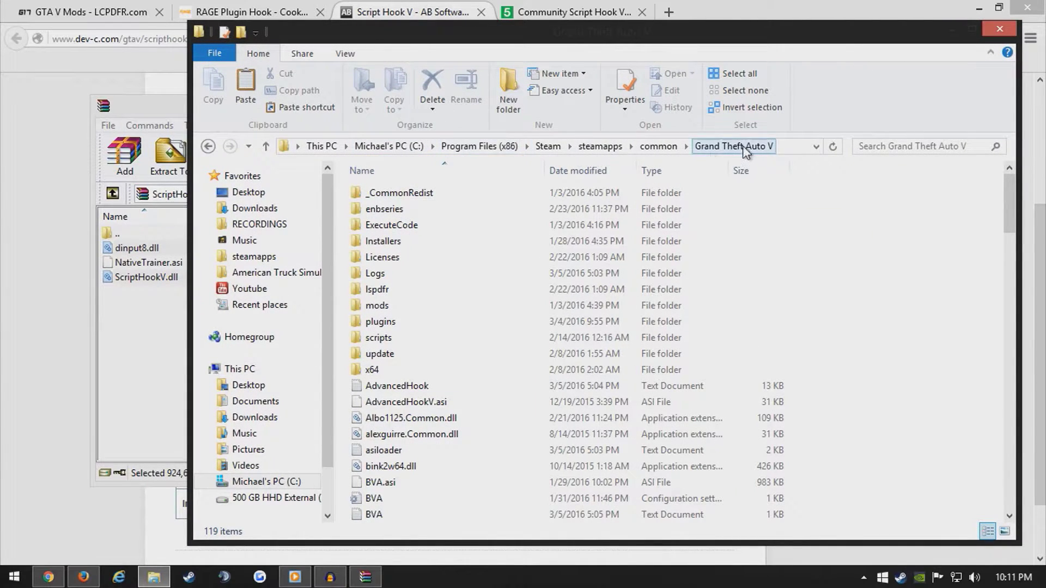
{"action": "left_click_drag", "start_coordinate": [139, 277], "coordinate": [343, 472]}
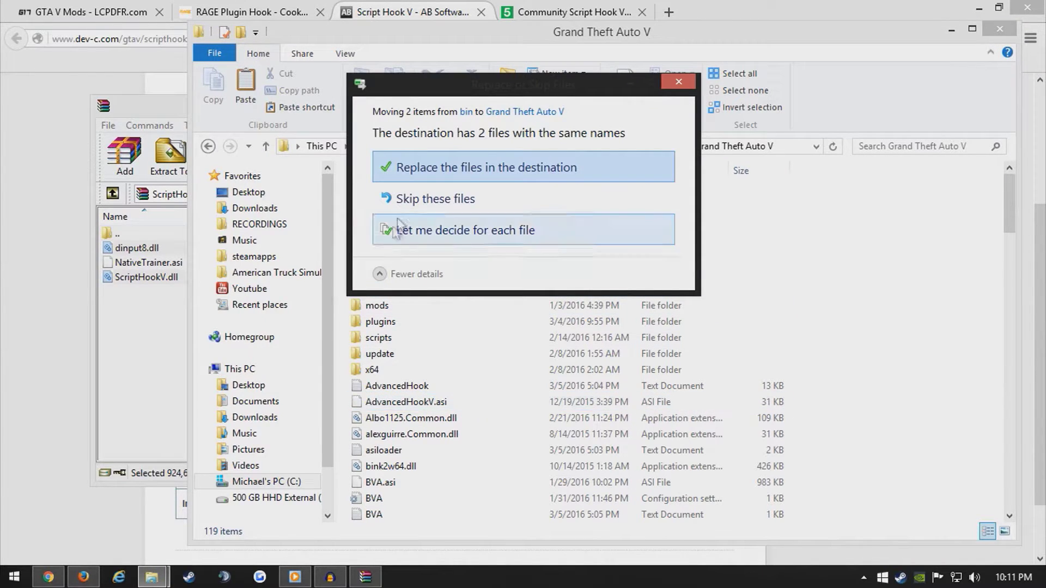
{"action": "left_click", "coordinate": [427, 164]}
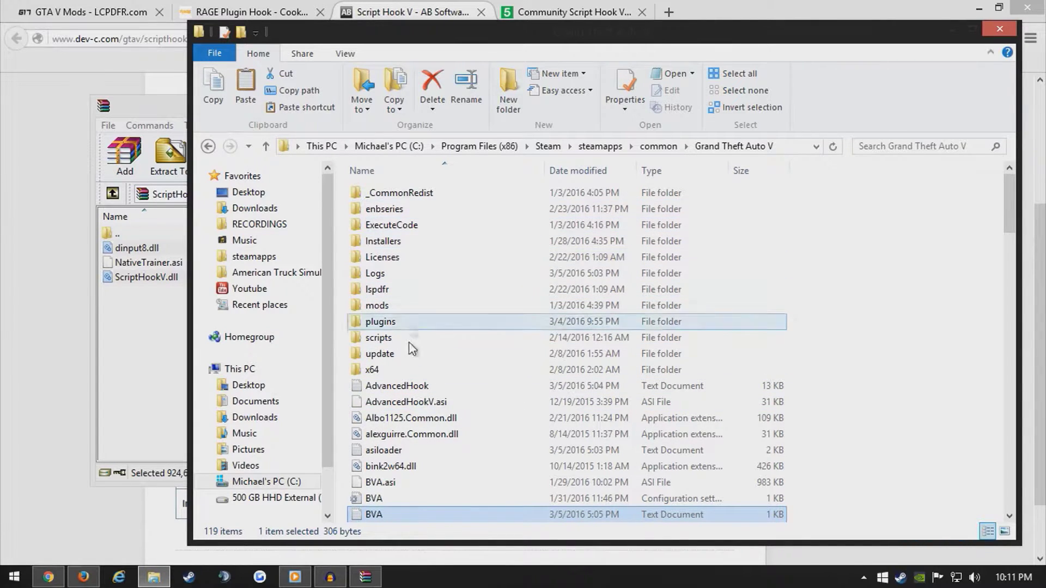
{"action": "left_click", "coordinate": [159, 102]}
{"action": "left_click", "coordinate": [856, 107]}
Browse LSPDFR.com Mods > LSPDFR to the LSPD First Response file page.
{"action": "left_click", "coordinate": [409, 12]}
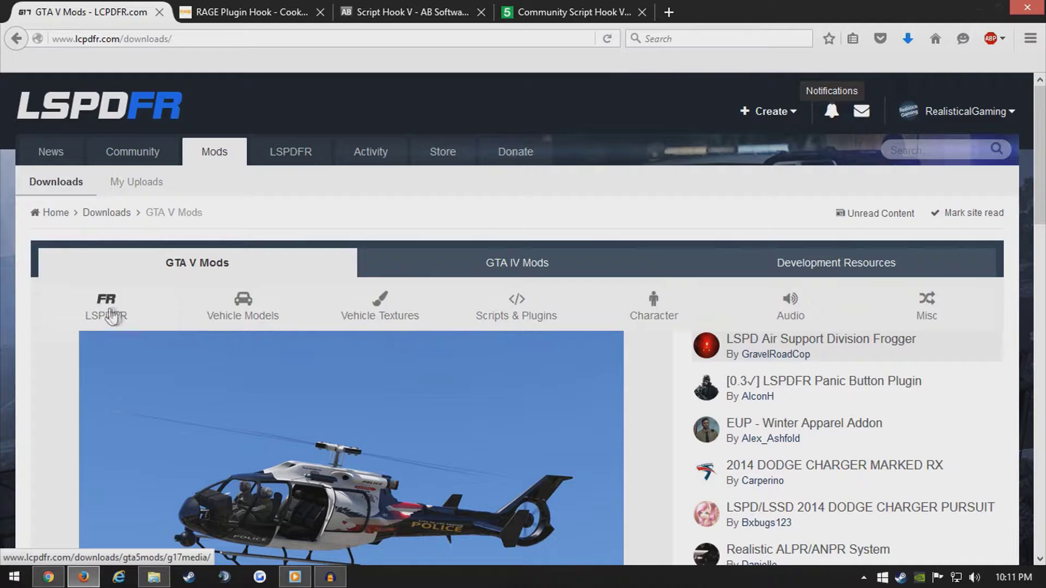
{"action": "left_click", "coordinate": [110, 315]}
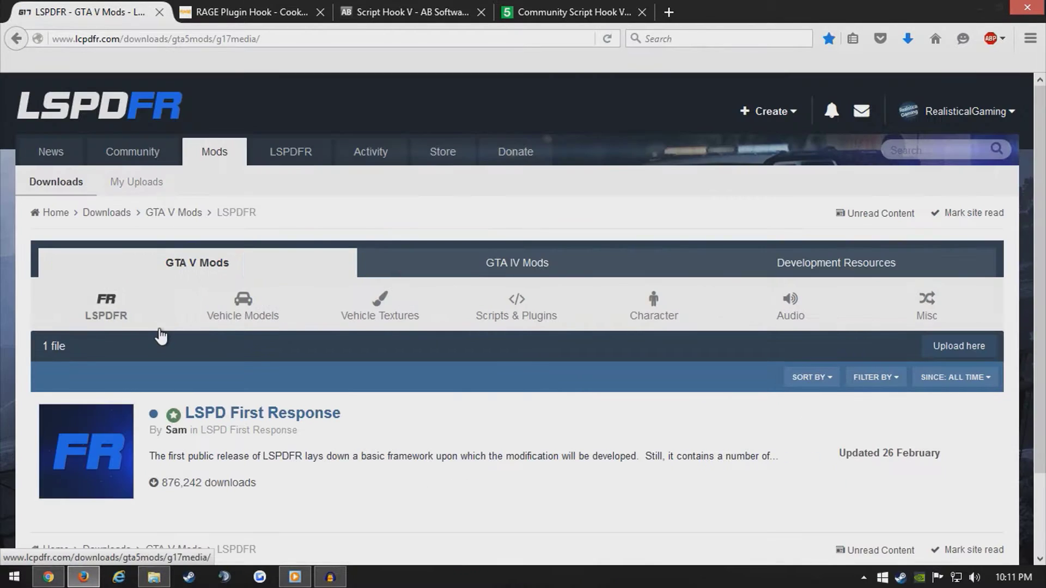
{"action": "scroll", "coordinate": [180, 390], "scroll_direction": "down", "scroll_amount": 3}
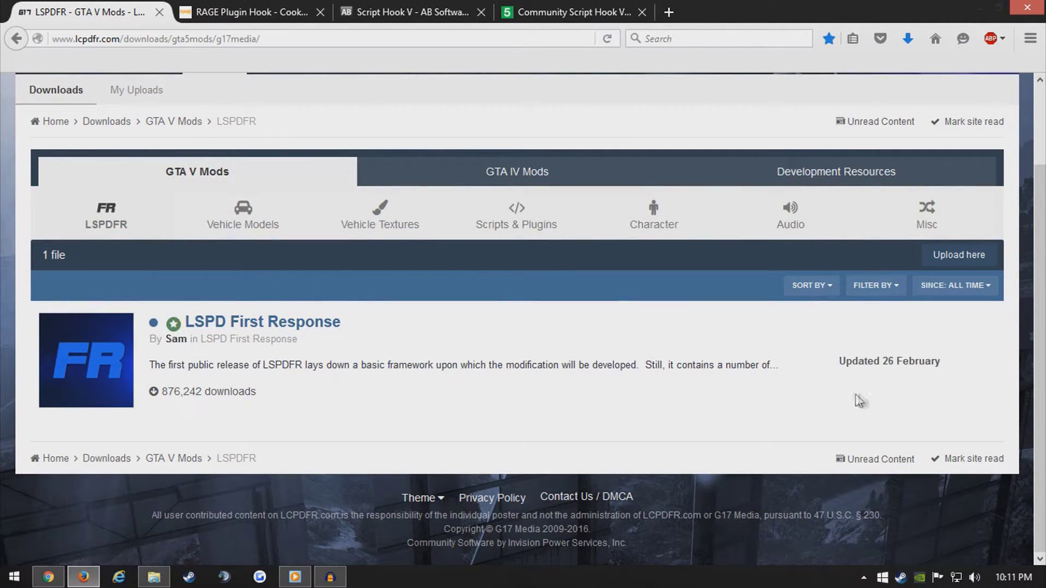
{"action": "left_click", "coordinate": [296, 325]}
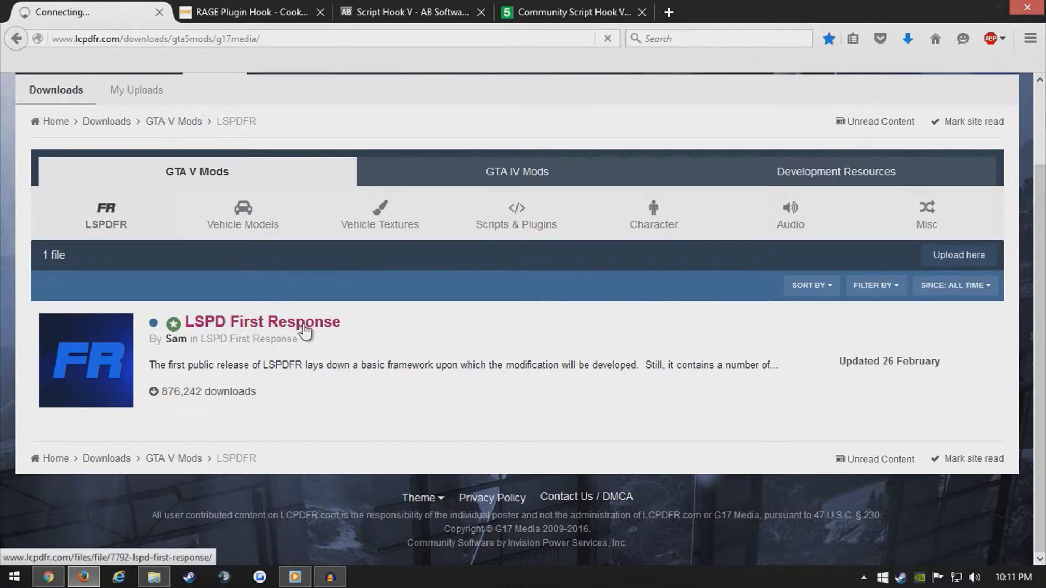
{"action": "scroll", "coordinate": [322, 386], "scroll_direction": "down", "scroll_amount": 8}
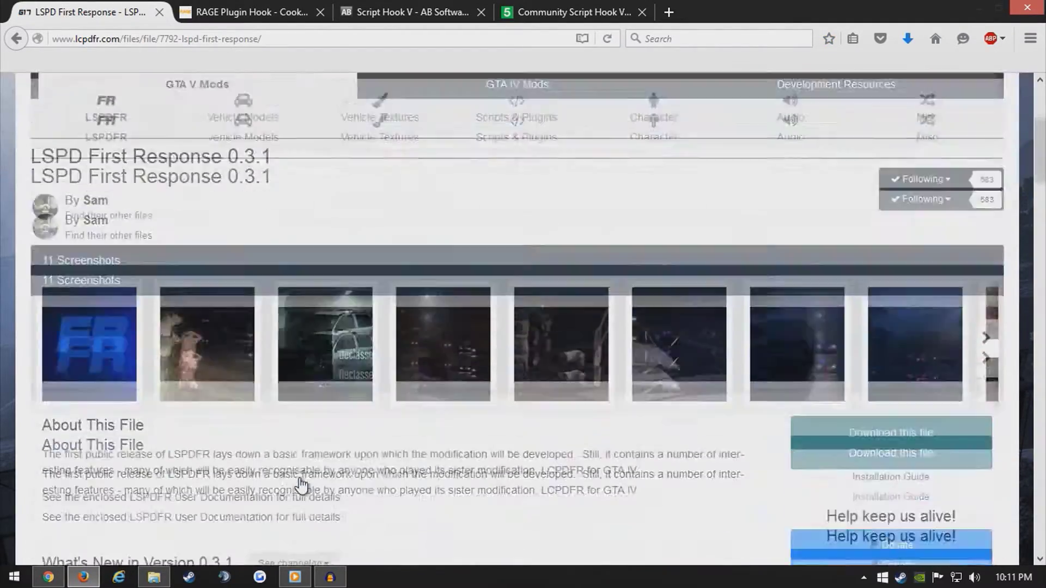
Agree to terms, pick LSPDFR 031 Manual Install.zip, pass the CAPTCHA, and open it with WinRAR.
{"action": "left_click", "coordinate": [829, 237]}
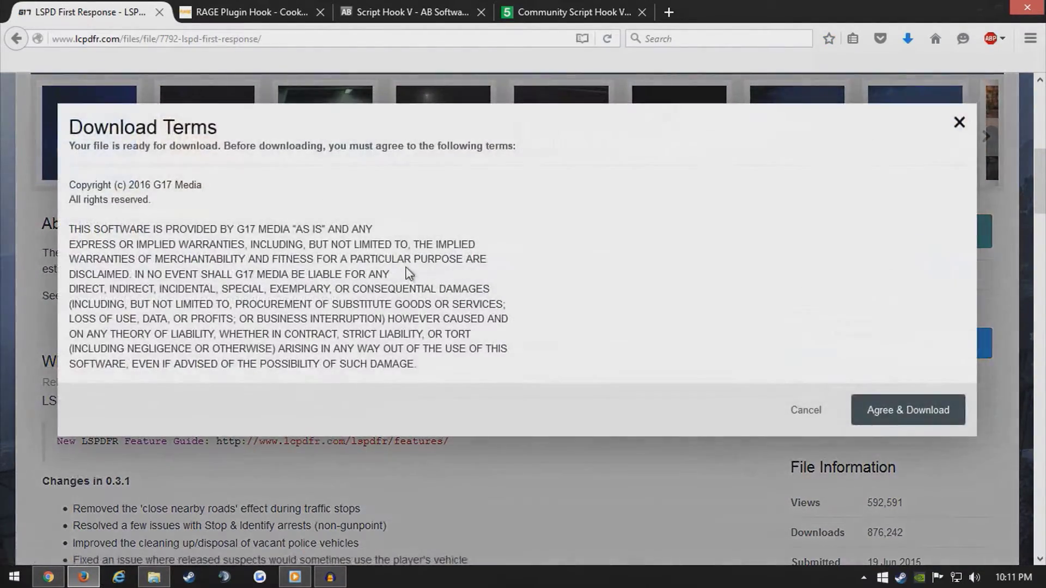
{"action": "left_click", "coordinate": [893, 414]}
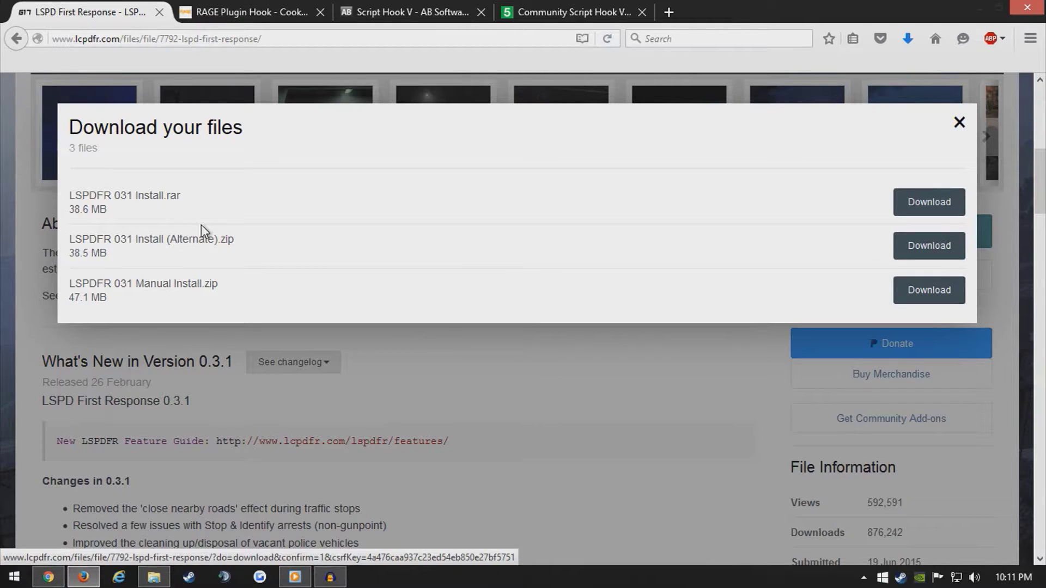
{"action": "left_click", "coordinate": [929, 290]}
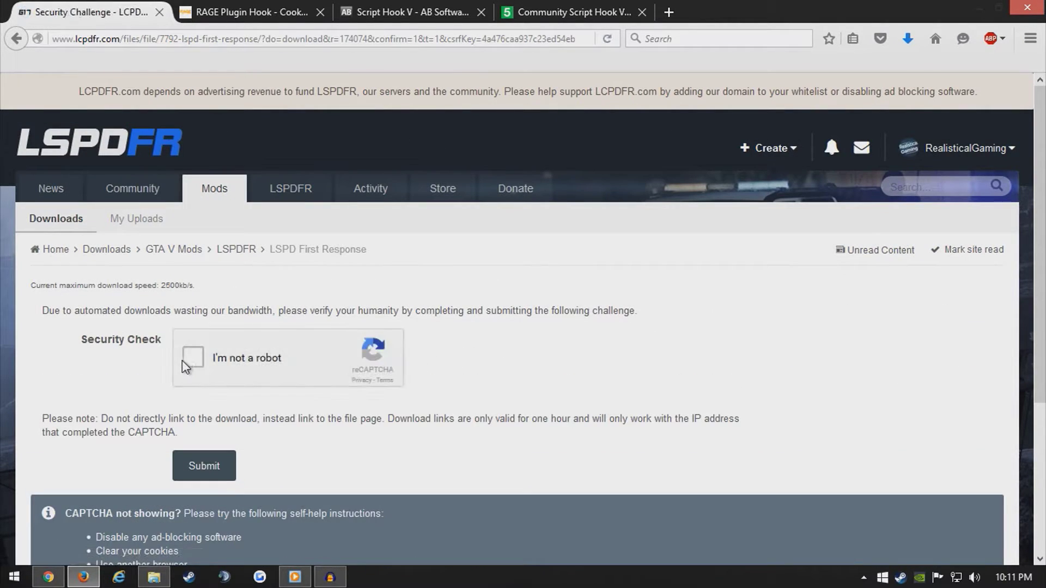
{"action": "left_click", "coordinate": [188, 359]}
{"action": "left_click", "coordinate": [214, 478]}
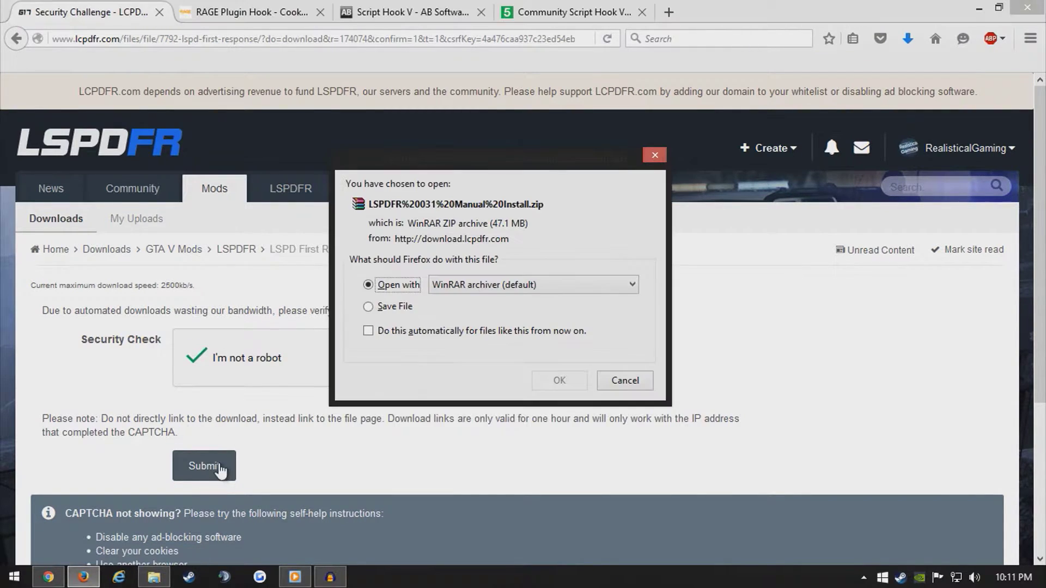
{"action": "left_click", "coordinate": [546, 381]}
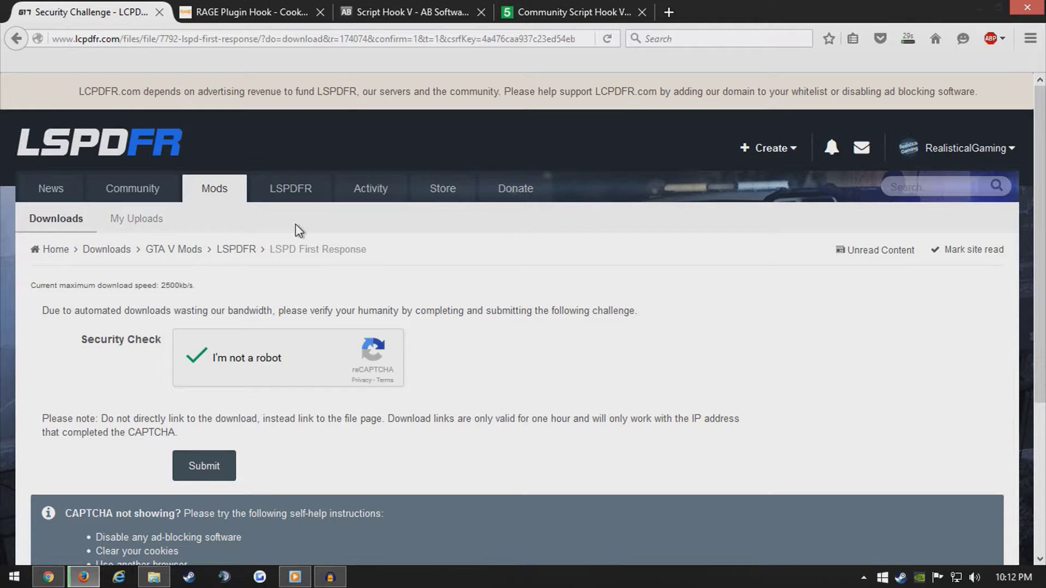
{"action": "left_click", "coordinate": [907, 38]}
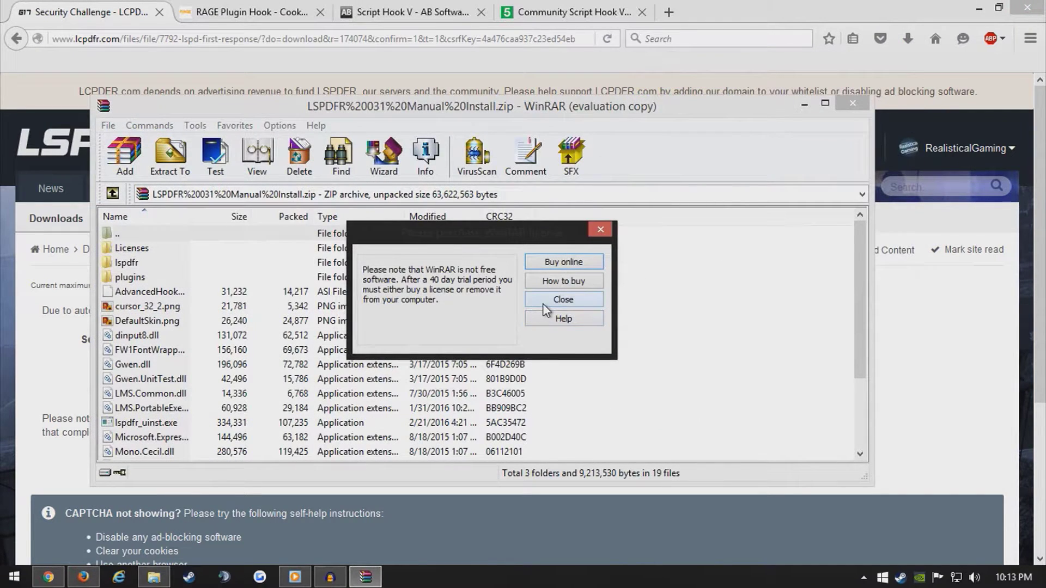
Dismiss the WinRAR reminder and arrange the LSPDFR archive beside the Grand Theft Auto V folder.
{"action": "left_click", "coordinate": [563, 258]}
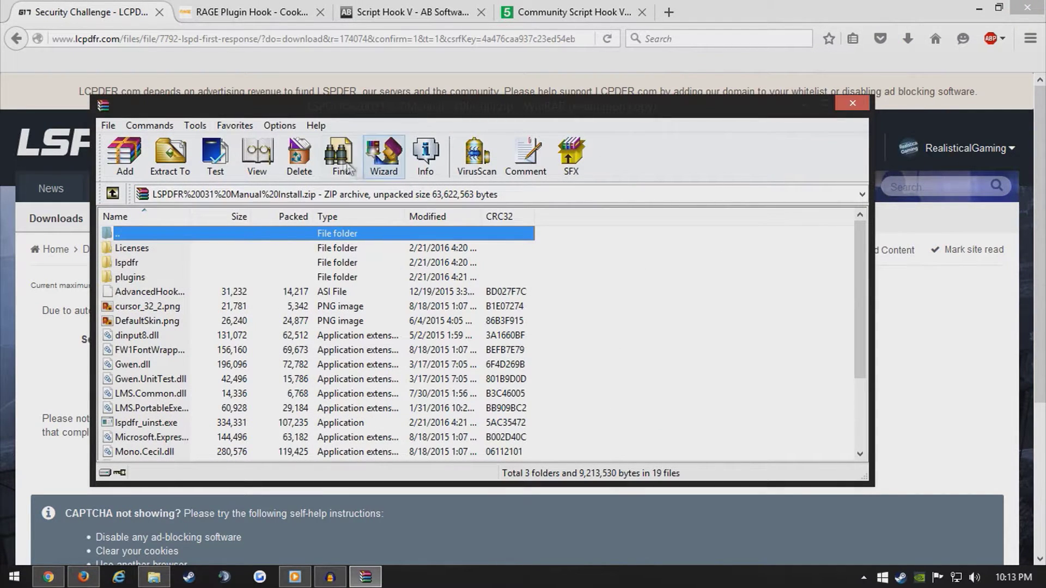
{"action": "left_click_drag", "start_coordinate": [319, 117], "coordinate": [369, 131]}
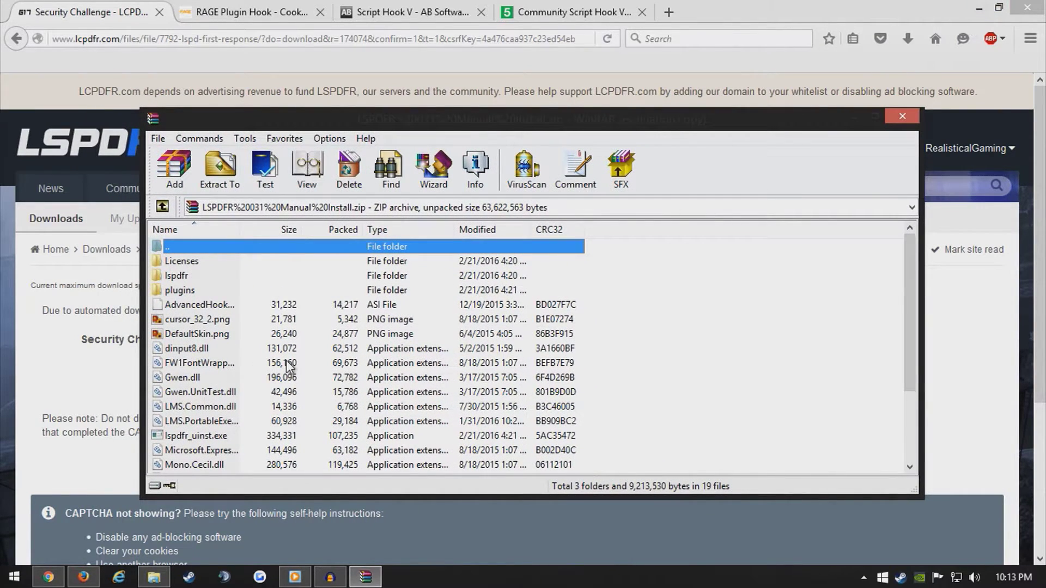
{"action": "left_click", "coordinate": [154, 576]}
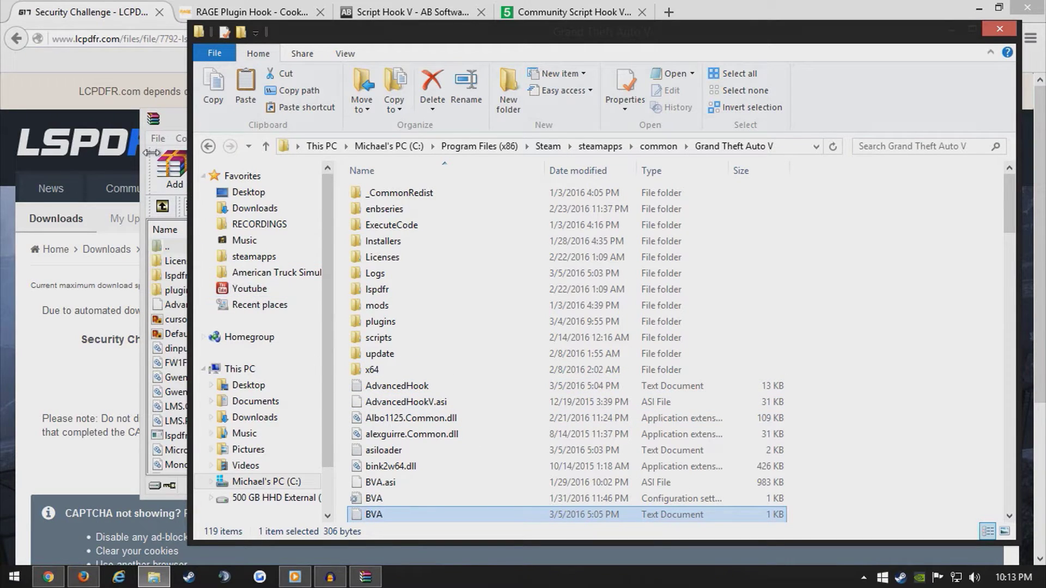
{"action": "left_click", "coordinate": [169, 115]}
Select every file and folder in the LSPDFR manual-install archive.
{"action": "left_click", "coordinate": [218, 363]}
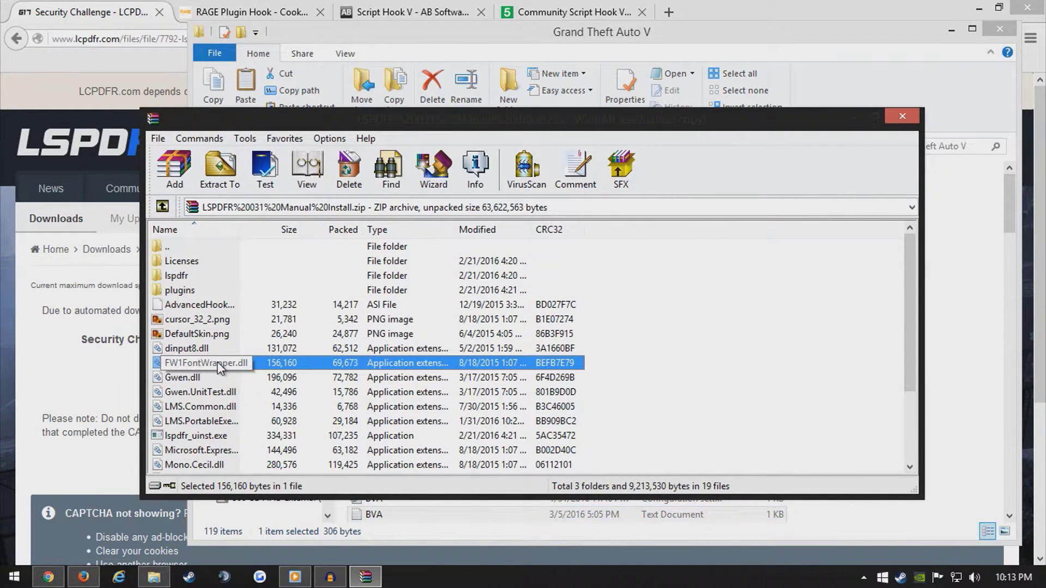
{"action": "key", "text": "ctrl+a"}
{"action": "key", "text": "ctrl+s"}
{"action": "left_click", "coordinate": [629, 446]}
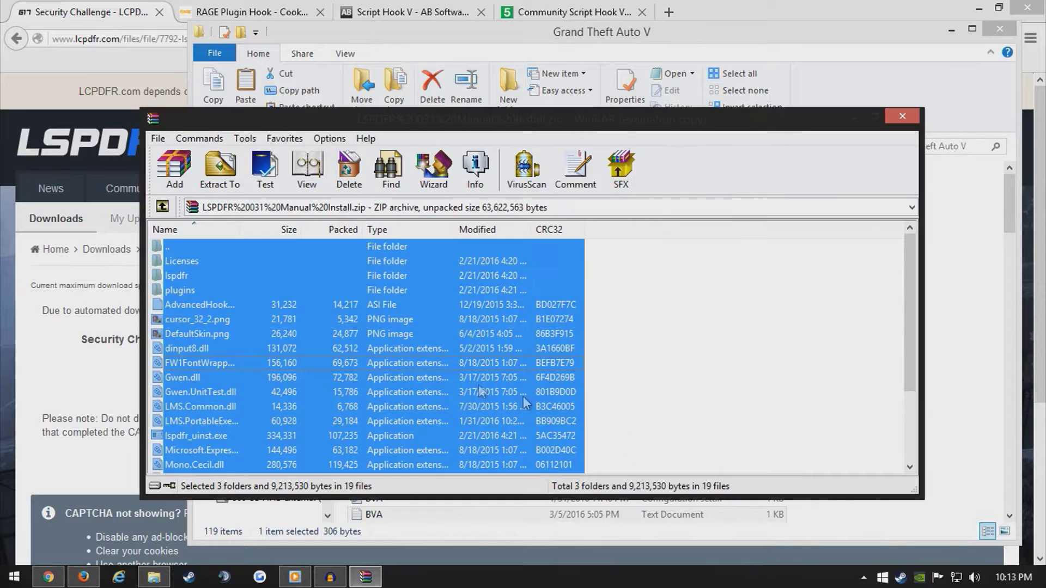
{"action": "left_click", "coordinate": [228, 294]}
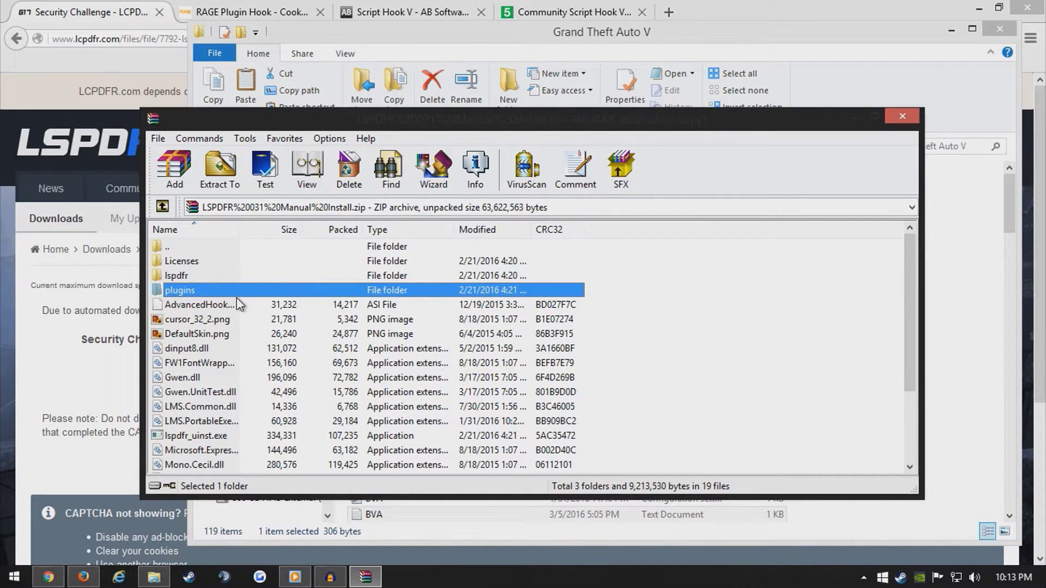
{"action": "left_click", "coordinate": [225, 409]}
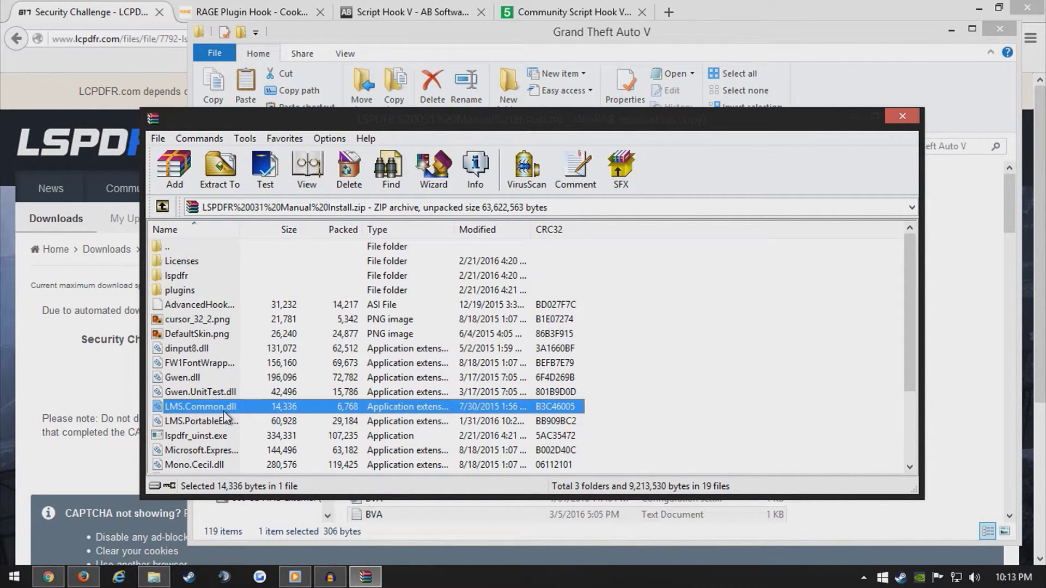
{"action": "key", "text": "ctrl+a"}
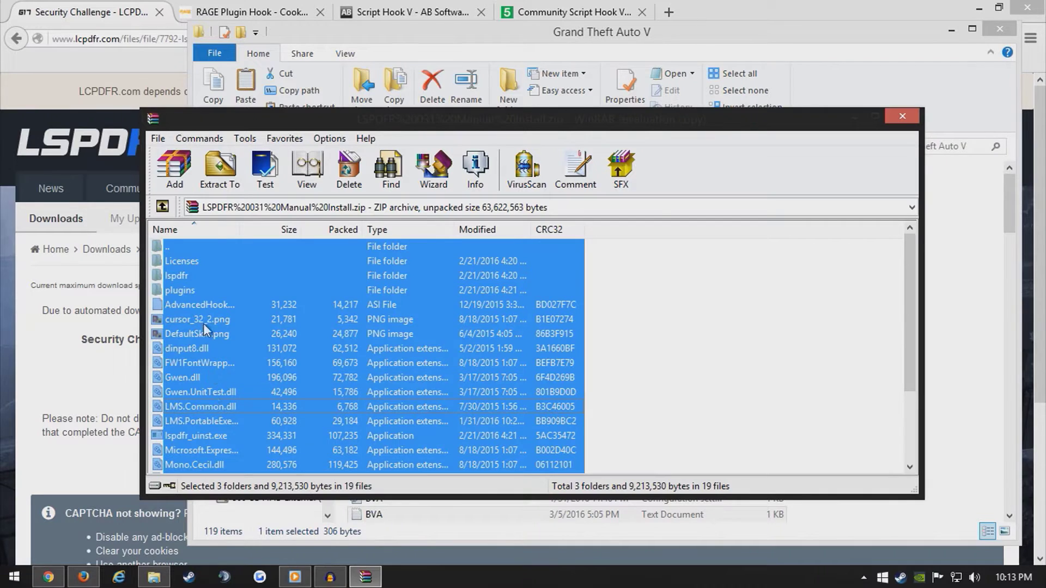
{"action": "left_click", "coordinate": [233, 301]}
{"action": "scroll", "coordinate": [238, 431], "scroll_direction": "down", "scroll_amount": 3}
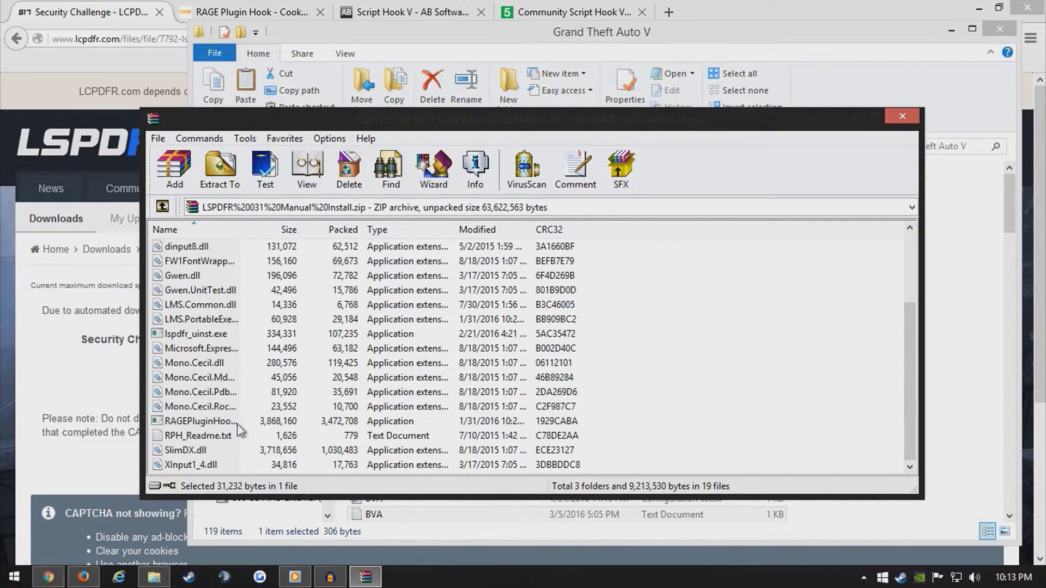
{"action": "scroll", "coordinate": [234, 422], "scroll_direction": "up", "scroll_amount": 3}
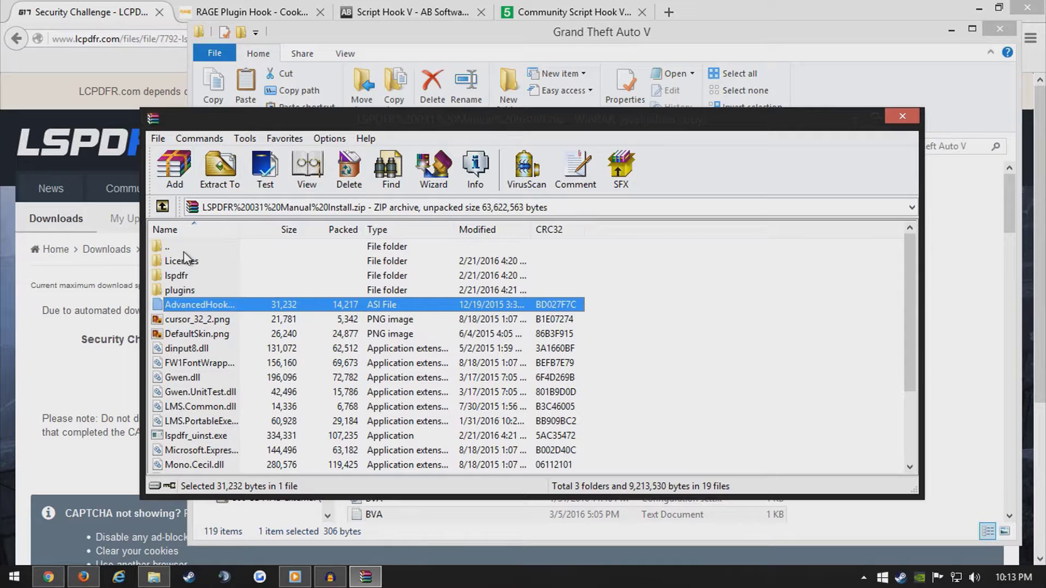
{"action": "left_click", "coordinate": [207, 320]}
{"action": "key", "text": "ctrl+a"}
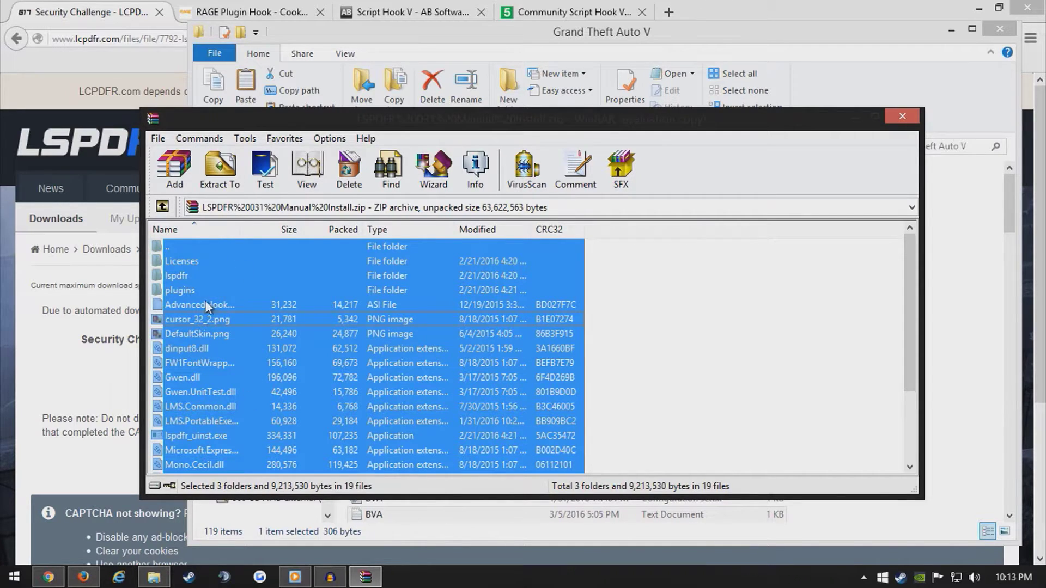
{"action": "scroll", "coordinate": [249, 349], "scroll_direction": "down", "scroll_amount": 3}
{"action": "scroll", "coordinate": [250, 346], "scroll_direction": "up", "scroll_amount": 3}
{"action": "scroll", "coordinate": [232, 376], "scroll_direction": "down", "scroll_amount": 3}
Copy the selected LSPDFR files into the Grand Theft Auto V folder and close WinRAR.
{"action": "left_click_drag", "start_coordinate": [227, 357], "coordinate": [166, 316]}
{"action": "left_click", "coordinate": [173, 125]}
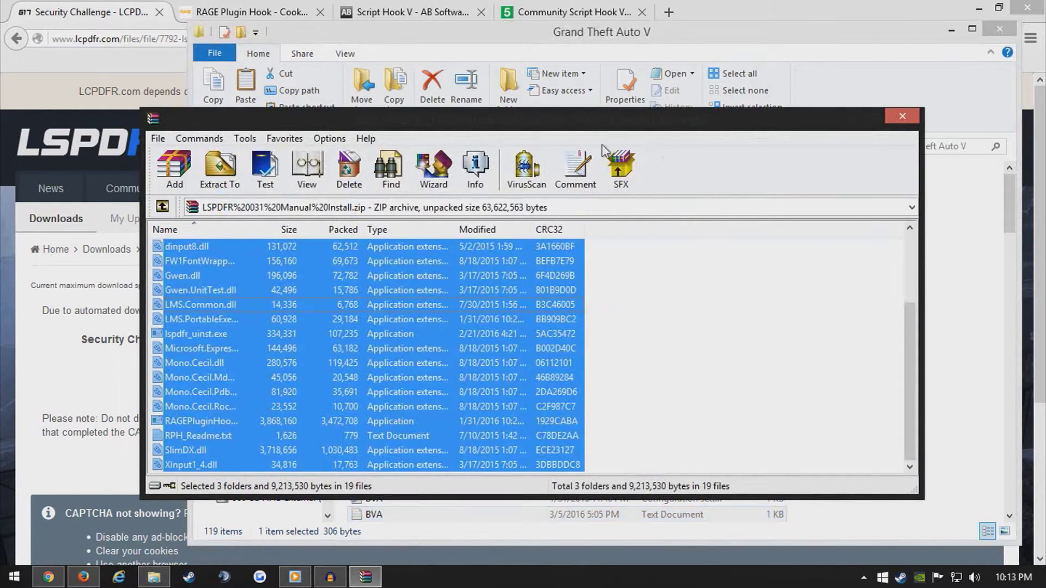
{"action": "left_click", "coordinate": [902, 116]}
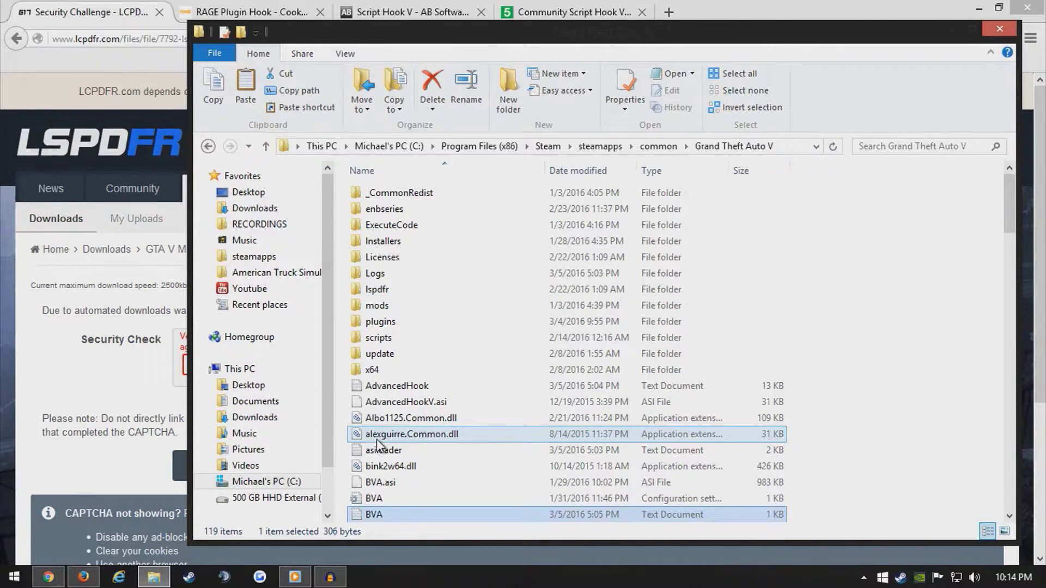
Return to Firefox on the RAGE Plugin Hook website.
{"action": "scroll", "coordinate": [377, 444], "scroll_direction": "down", "scroll_amount": 4}
{"action": "scroll", "coordinate": [378, 454], "scroll_direction": "up", "scroll_amount": 4}
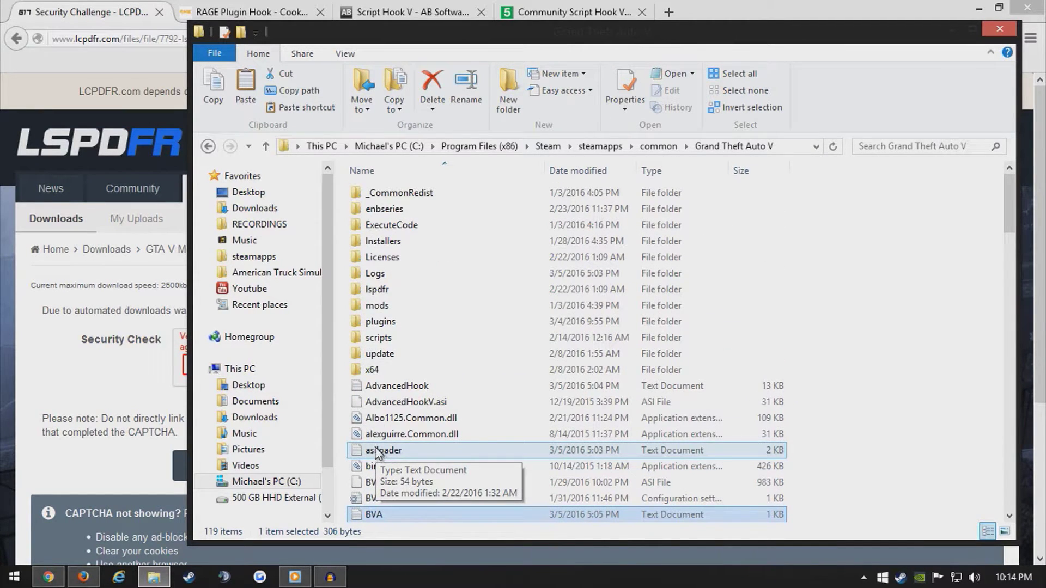
{"action": "left_click", "coordinate": [76, 11]}
{"action": "left_click", "coordinate": [260, 12]}
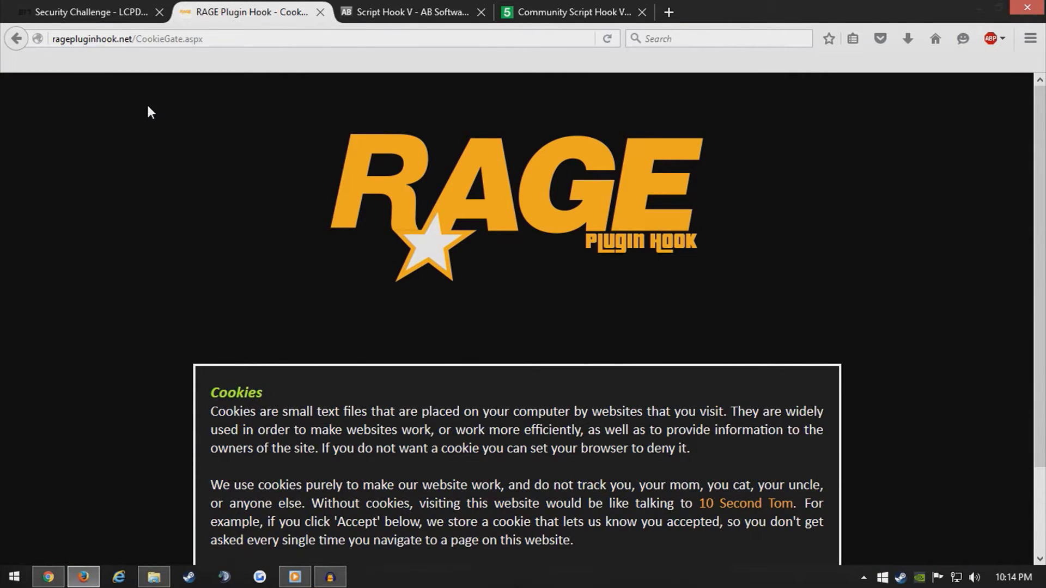
Accept cookies, then download RAGEPluginHook_0_36_877_6833_ALPHA.zip from Downloads and open it in WinRAR.
{"action": "scroll", "coordinate": [258, 268], "scroll_direction": "down", "scroll_amount": 3}
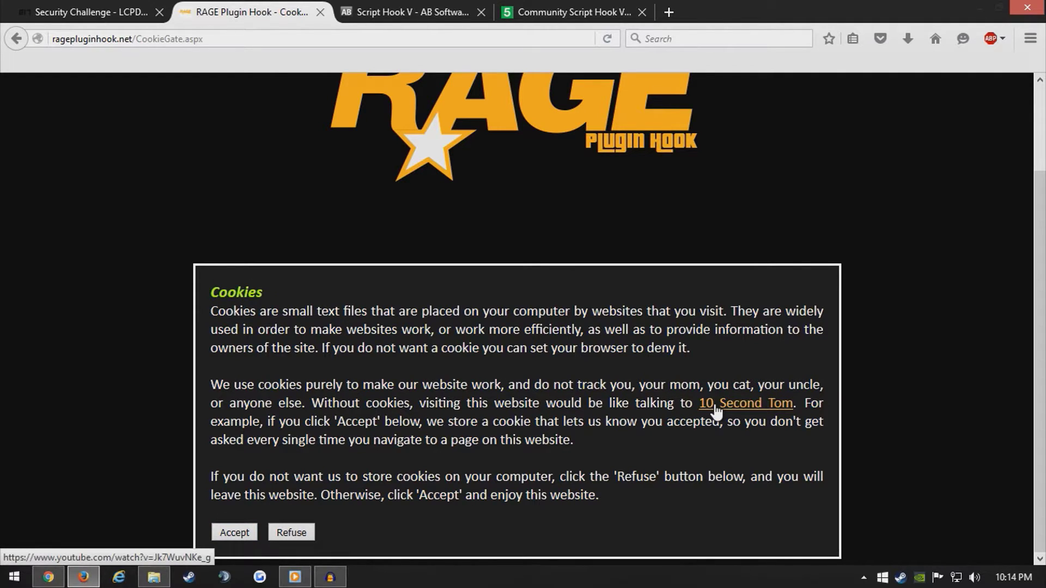
{"action": "left_click", "coordinate": [235, 532]}
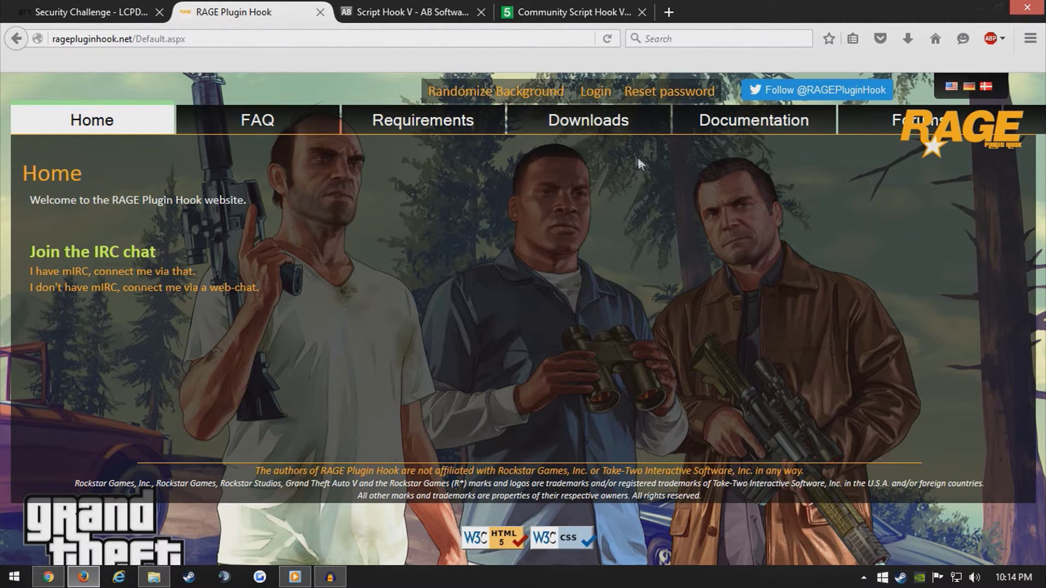
{"action": "left_click", "coordinate": [545, 125]}
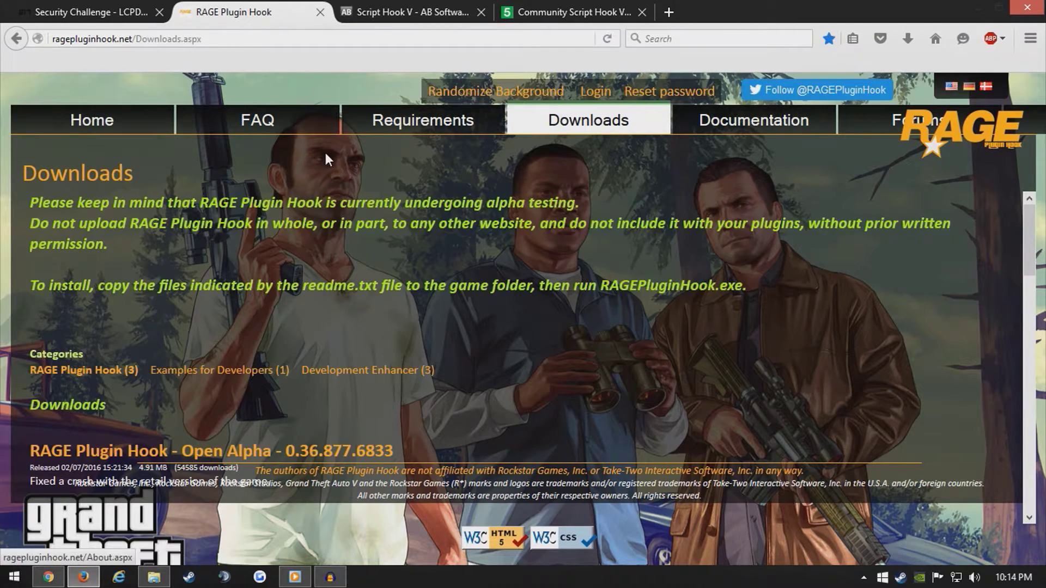
{"action": "scroll", "coordinate": [176, 342], "scroll_direction": "down", "scroll_amount": 3}
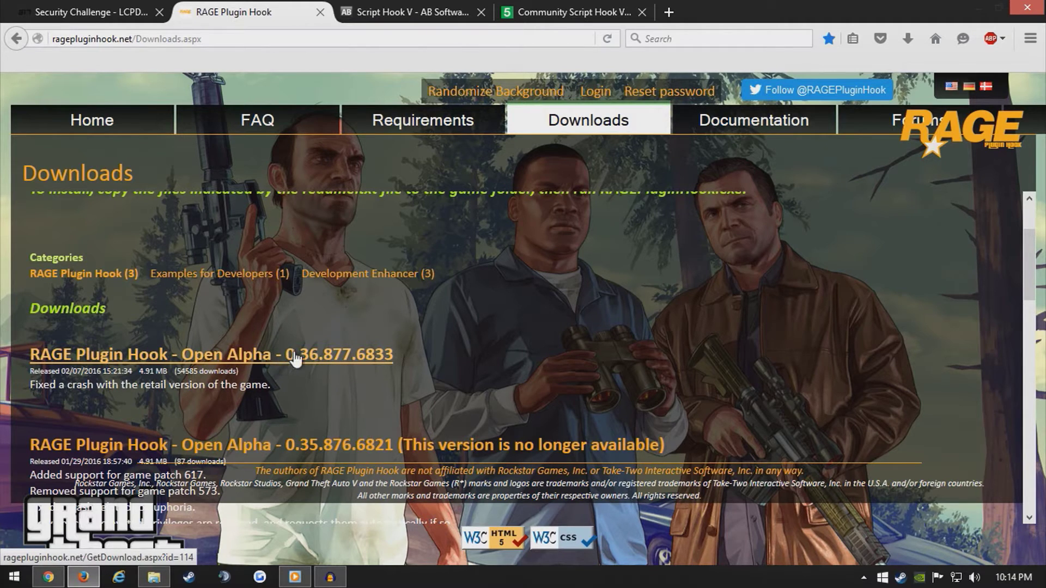
{"action": "left_click", "coordinate": [94, 361]}
{"action": "left_click", "coordinate": [562, 378]}
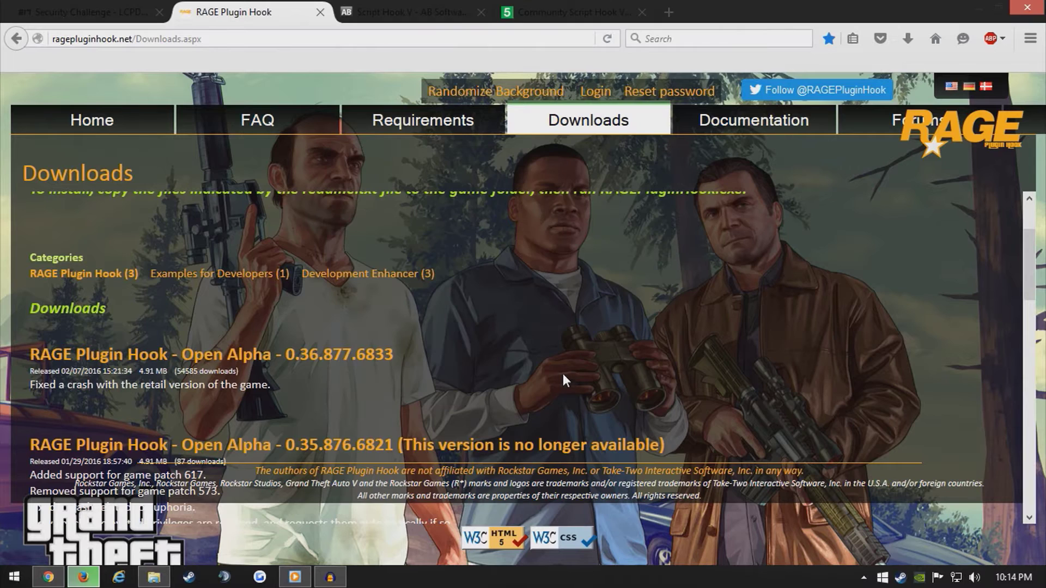
{"action": "left_click", "coordinate": [521, 499]}
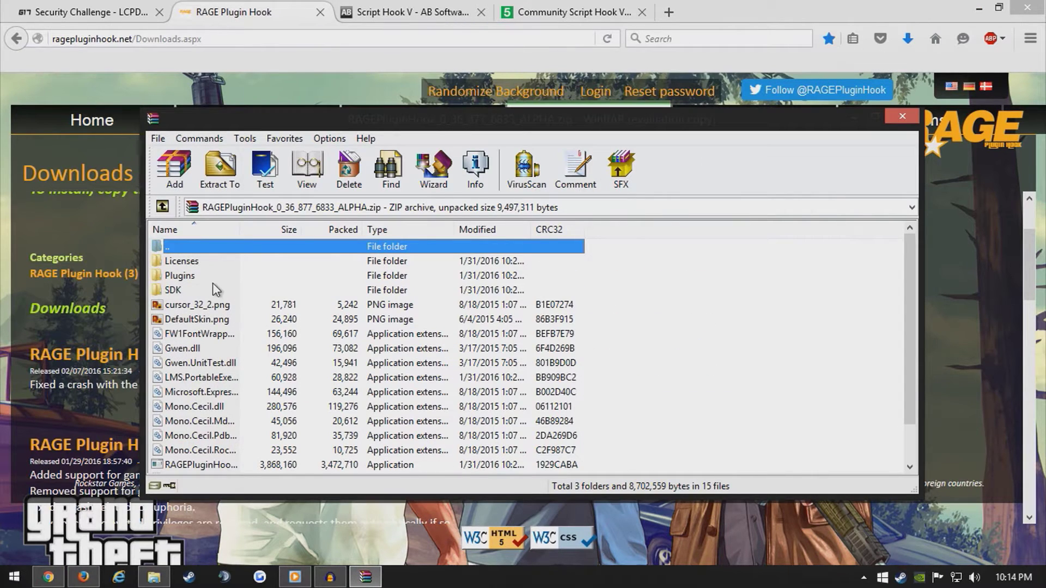
Select all RAGE Plugin Hook archive files except the SDK folder and drag them into the GTA V folder.
{"action": "scroll", "coordinate": [230, 363], "scroll_direction": "down", "scroll_amount": 1}
{"action": "scroll", "coordinate": [240, 439], "scroll_direction": "up", "scroll_amount": 1}
{"action": "left_click", "coordinate": [202, 323]}
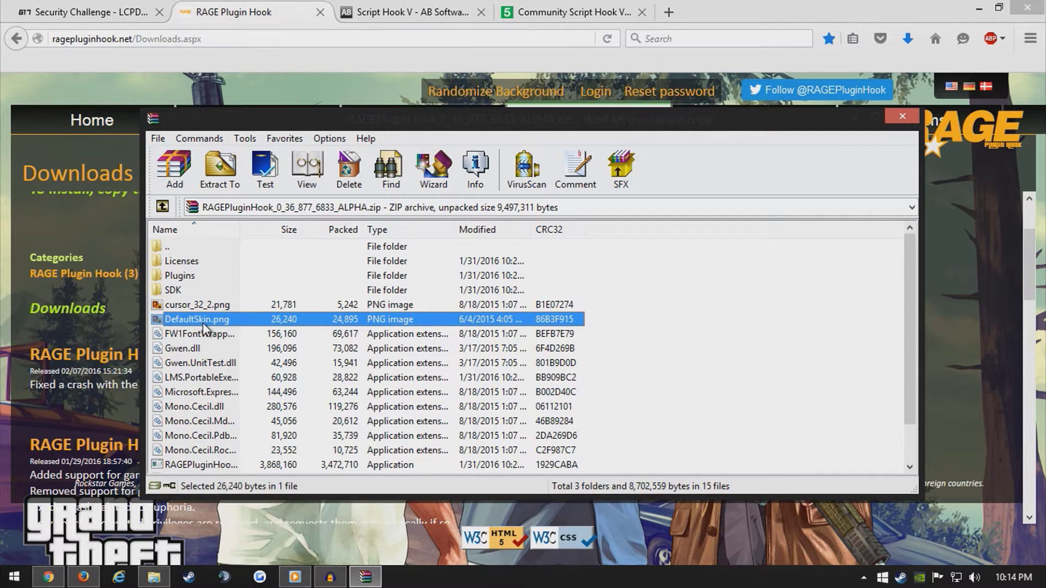
{"action": "key", "text": "ctrl+a"}
{"action": "left_click", "coordinate": [175, 291], "text": "ctrl"}
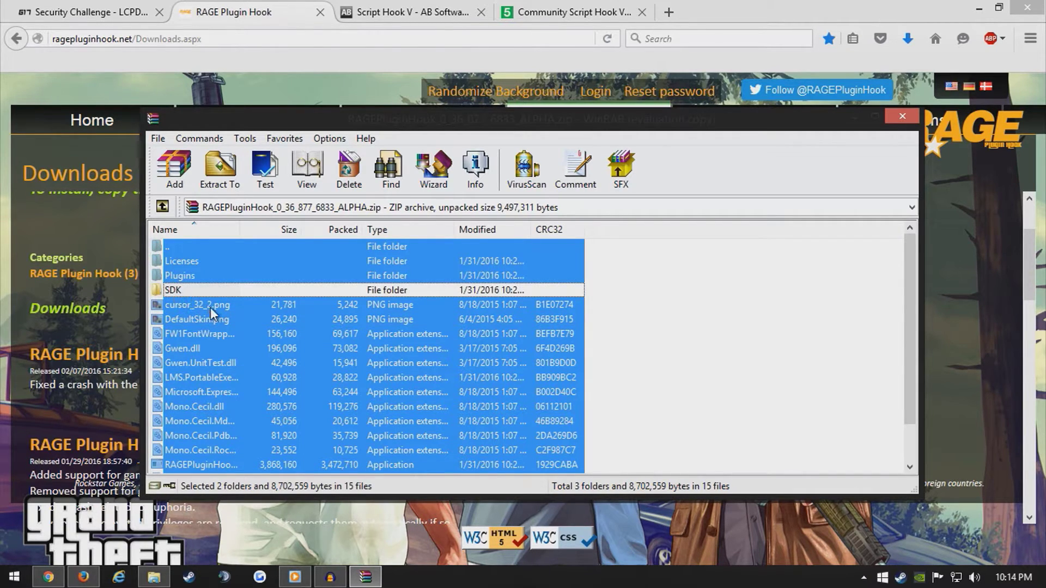
{"action": "scroll", "coordinate": [200, 343], "scroll_direction": "down", "scroll_amount": 1}
{"action": "scroll", "coordinate": [171, 309], "scroll_direction": "up", "scroll_amount": 1}
{"action": "scroll", "coordinate": [181, 323], "scroll_direction": "down", "scroll_amount": 1}
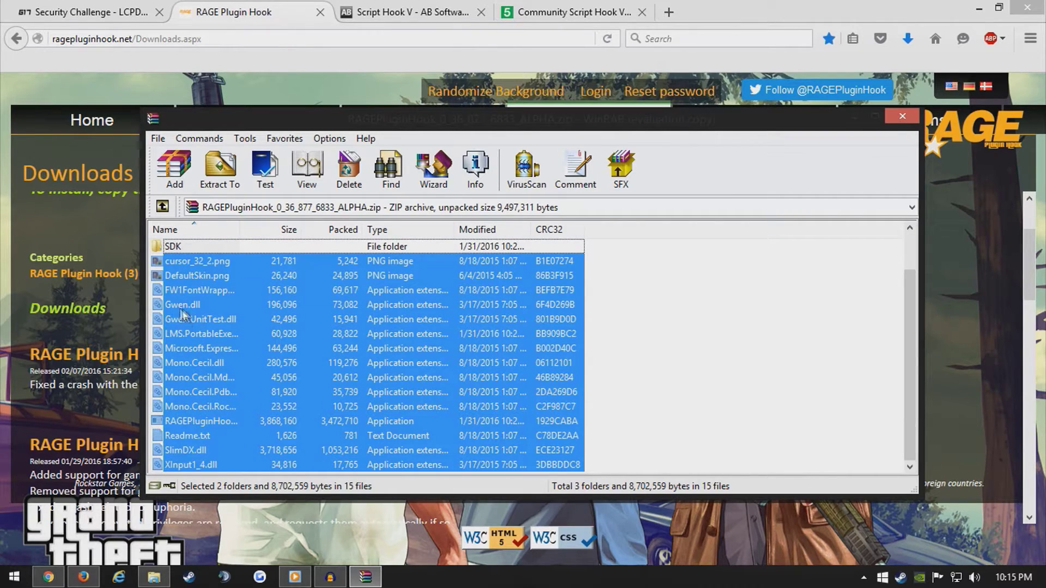
{"action": "left_click_drag", "start_coordinate": [183, 311], "coordinate": [346, 445]}
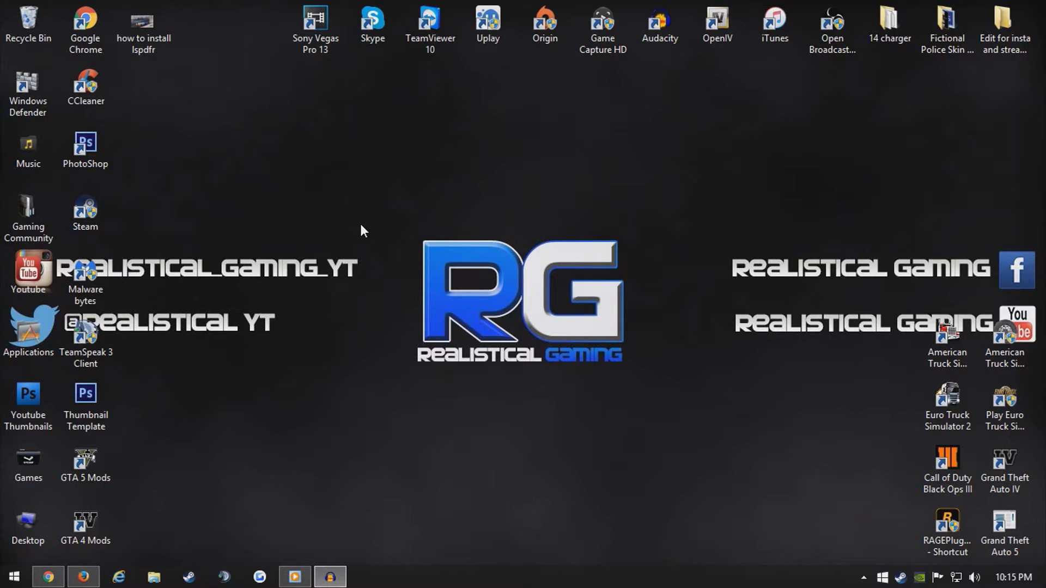
Drag the RAGEPluginHook shortcut from the bottom-right corner to just above the desktop's centre logo.
{"action": "left_click_drag", "start_coordinate": [922, 518], "coordinate": [487, 211]}
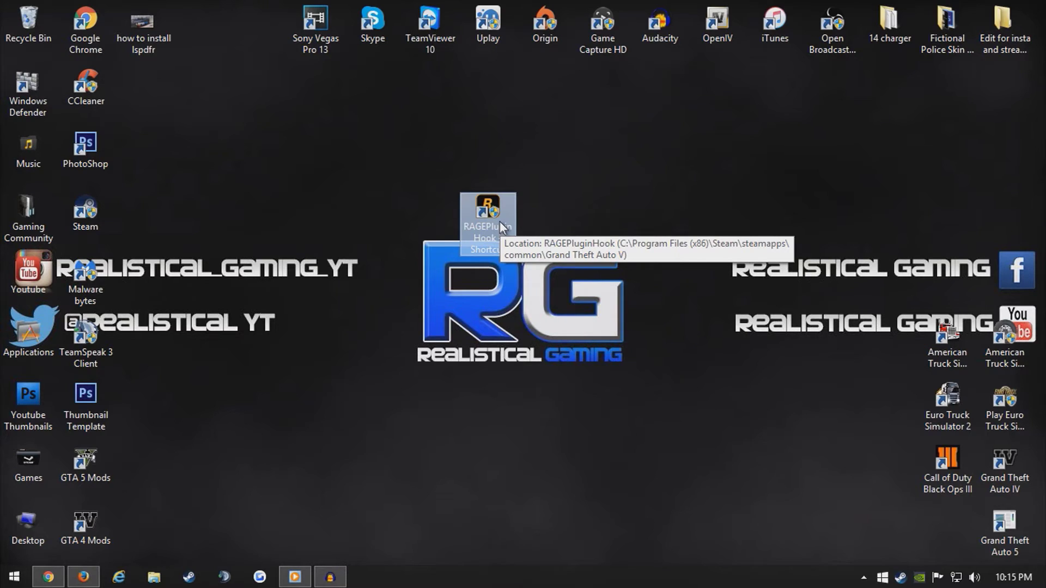
{"action": "left_click_drag", "start_coordinate": [499, 221], "coordinate": [499, 159]}
{"action": "left_click", "coordinate": [606, 193]}
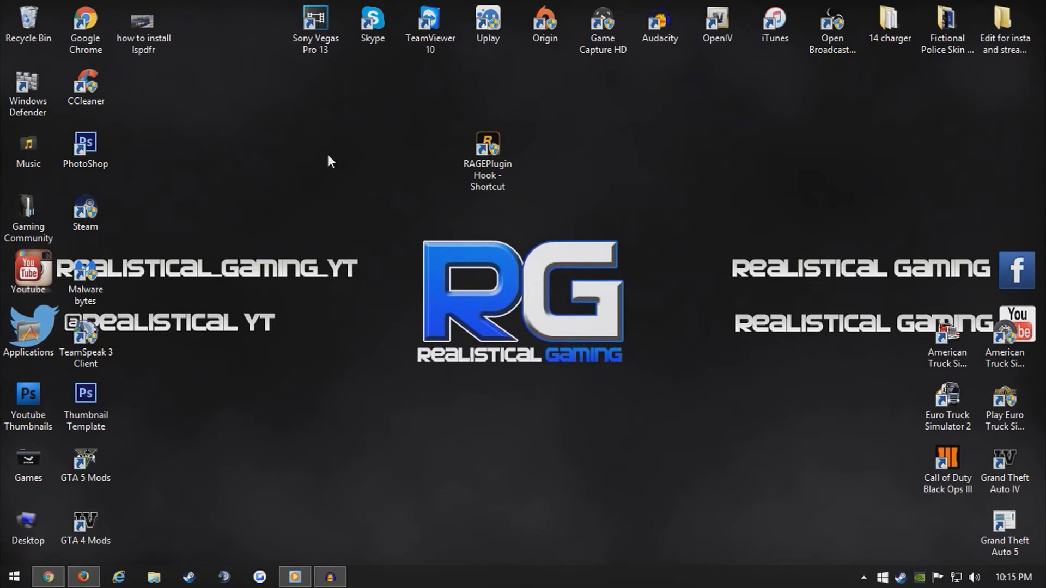
{"action": "double_click", "coordinate": [489, 146]}
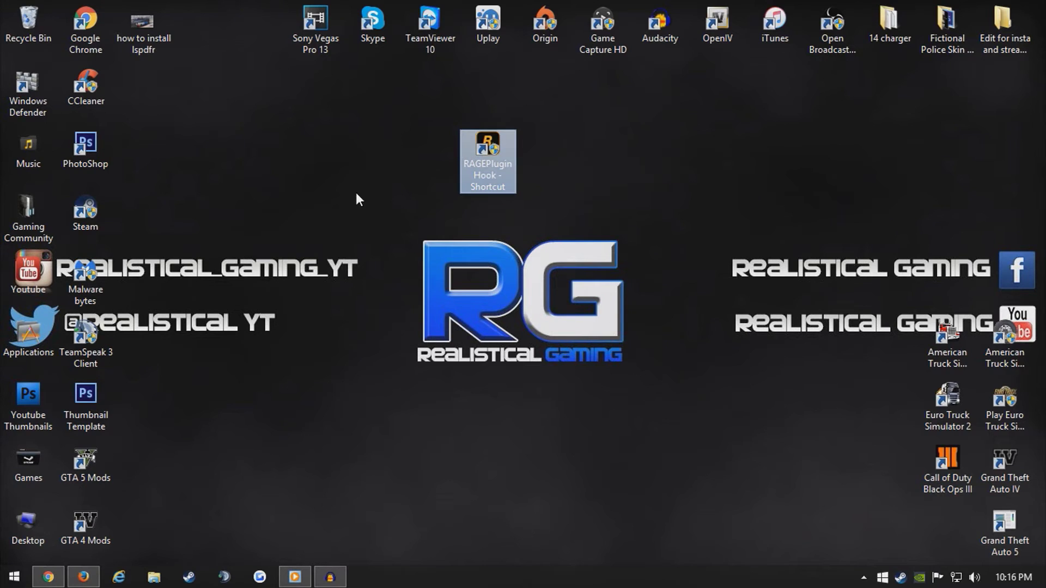
In File Explorer, navigate via the Steam folder to steamapps\common.
{"action": "left_click", "coordinate": [154, 577]}
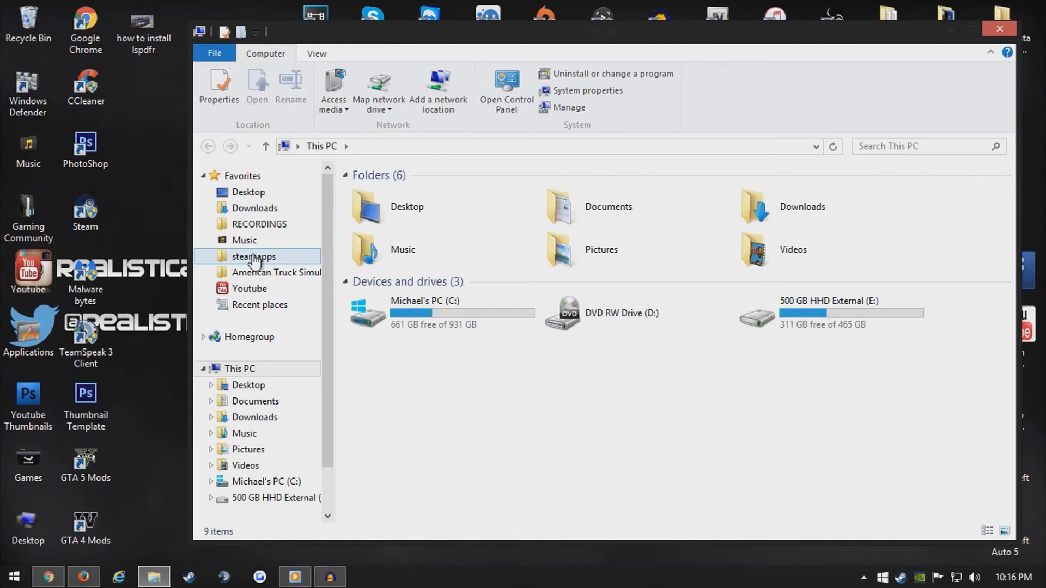
{"action": "left_click", "coordinate": [267, 259]}
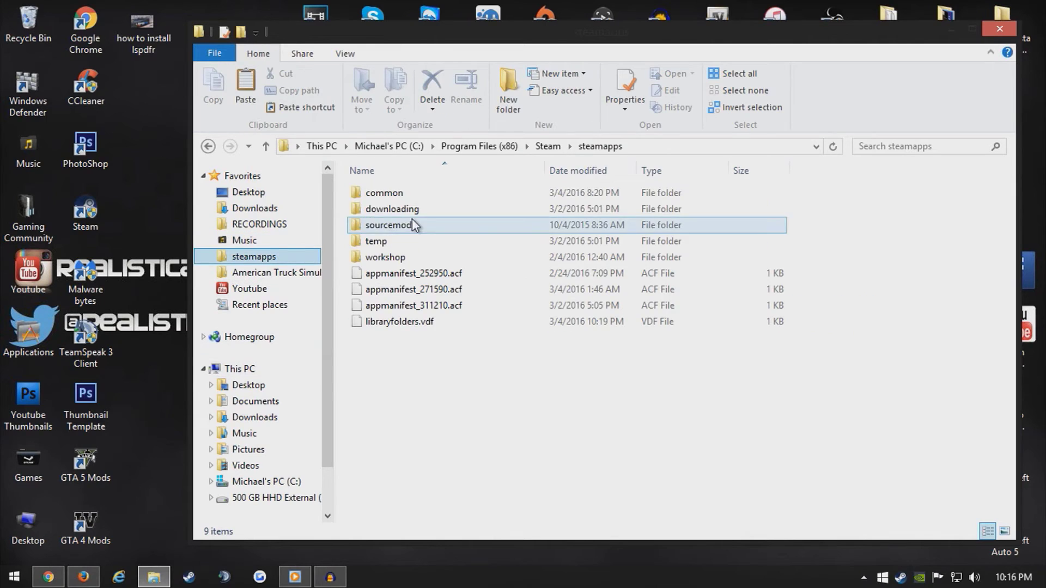
{"action": "left_click", "coordinate": [547, 146]}
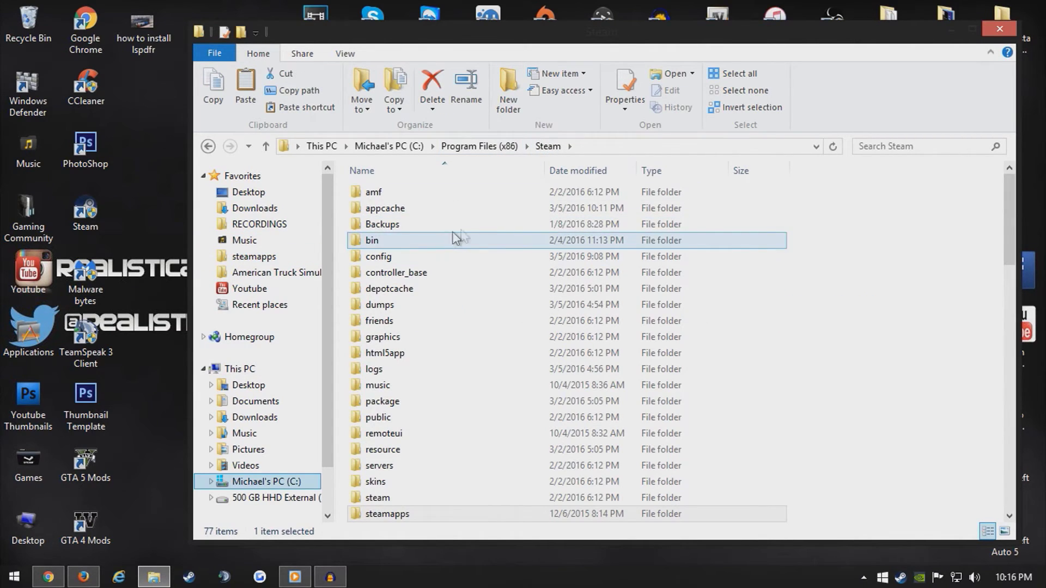
{"action": "double_click", "coordinate": [388, 514]}
{"action": "double_click", "coordinate": [413, 194]}
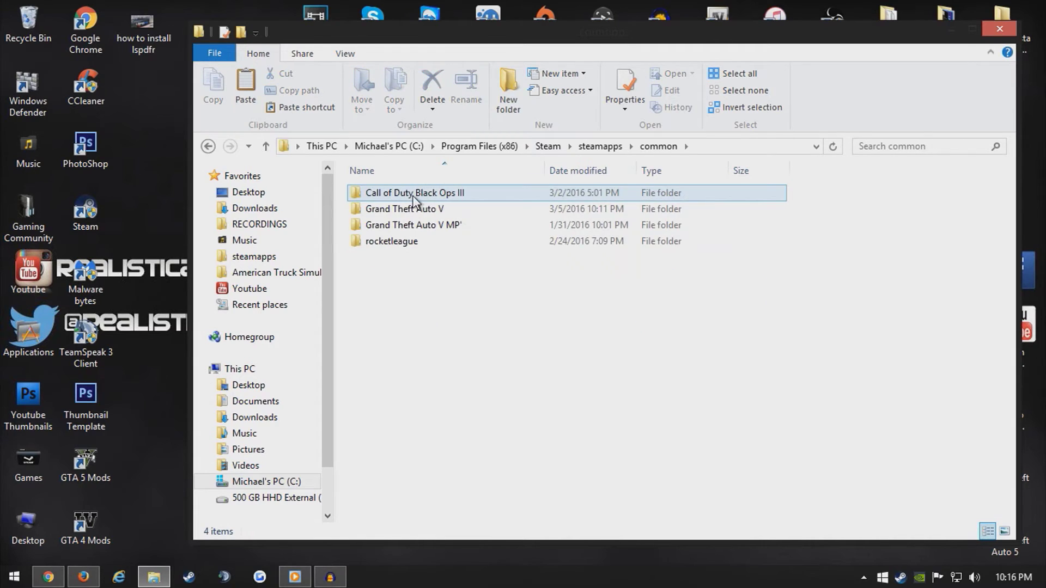
Check the contents of the Grand Theft Auto V MP' folder, then return to common.
{"action": "double_click", "coordinate": [450, 227]}
{"action": "scroll", "coordinate": [465, 320], "scroll_direction": "down", "scroll_amount": 6}
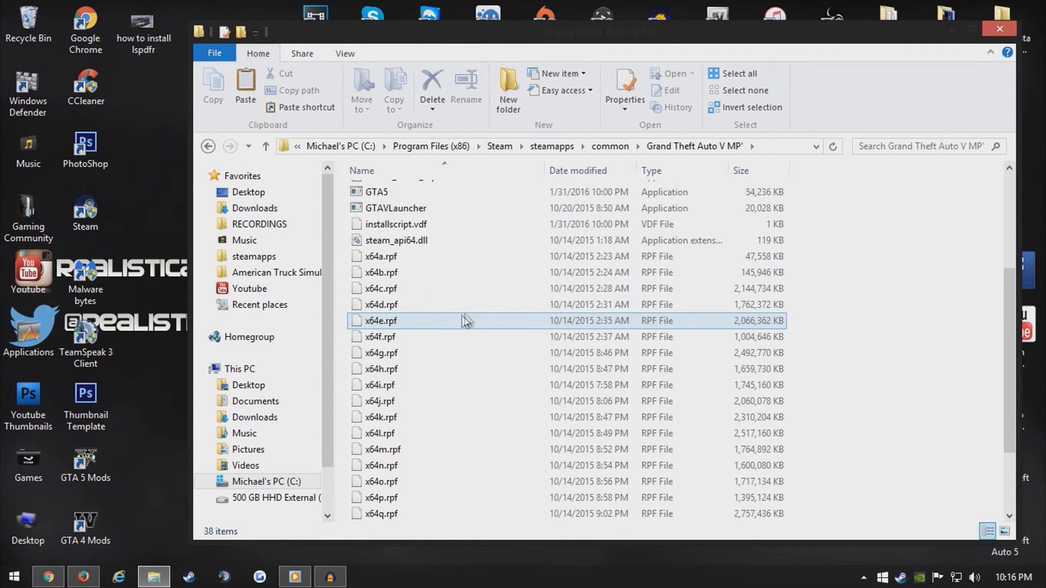
{"action": "scroll", "coordinate": [423, 381], "scroll_direction": "up", "scroll_amount": 6}
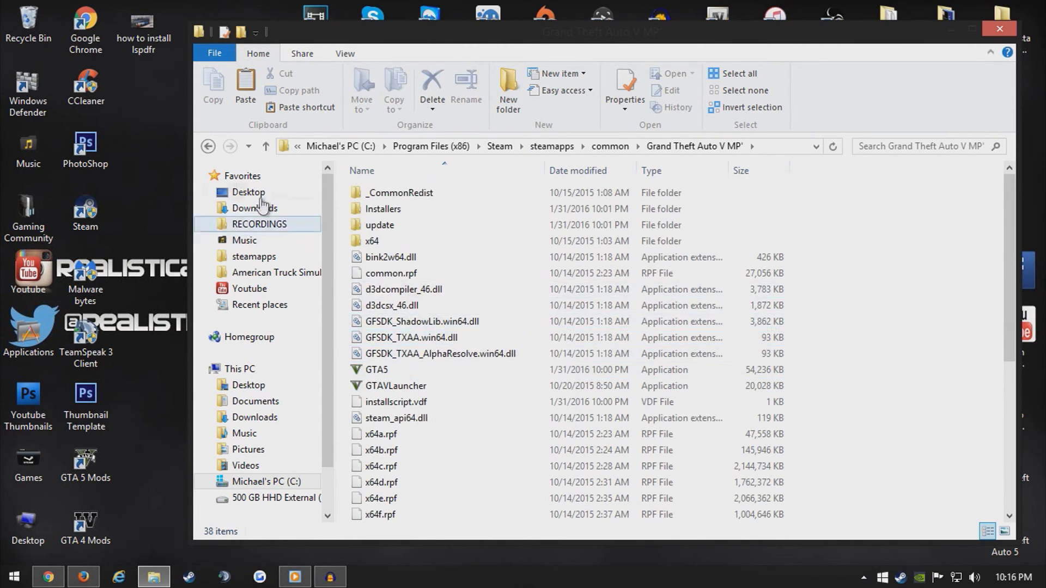
{"action": "left_click", "coordinate": [207, 147]}
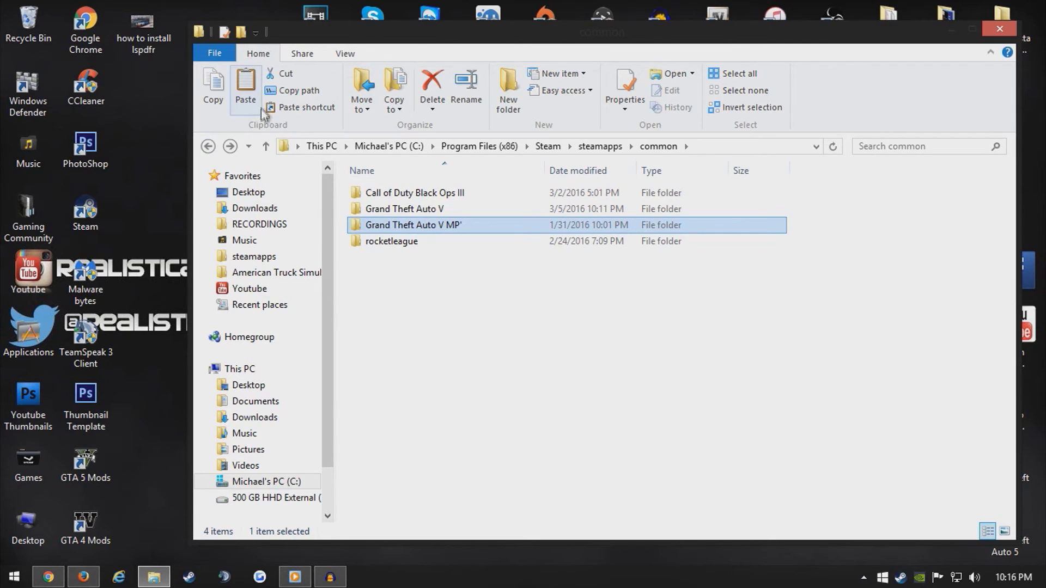
{"action": "mouse_move", "coordinate": [437, 210]}
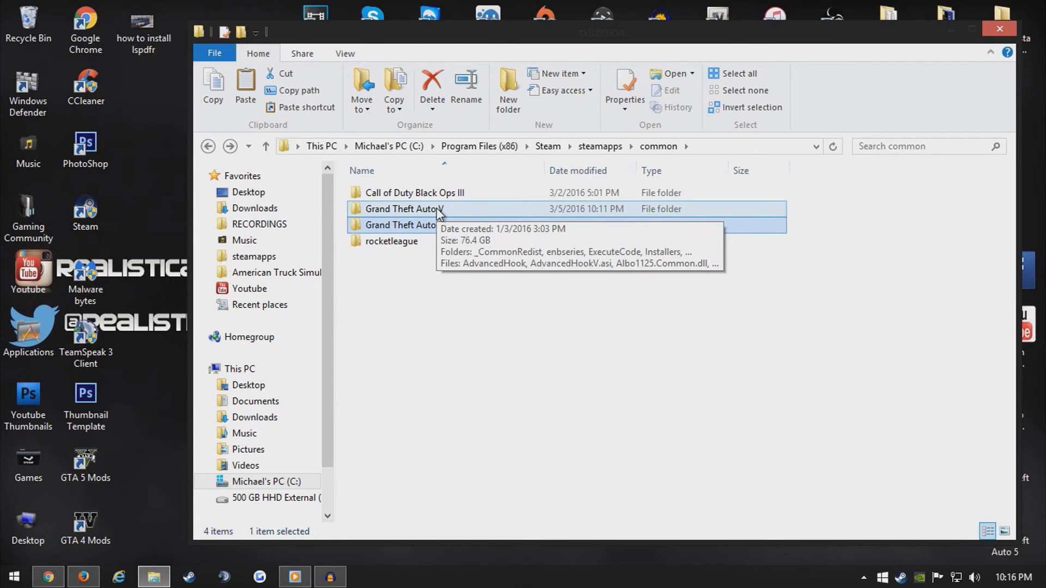